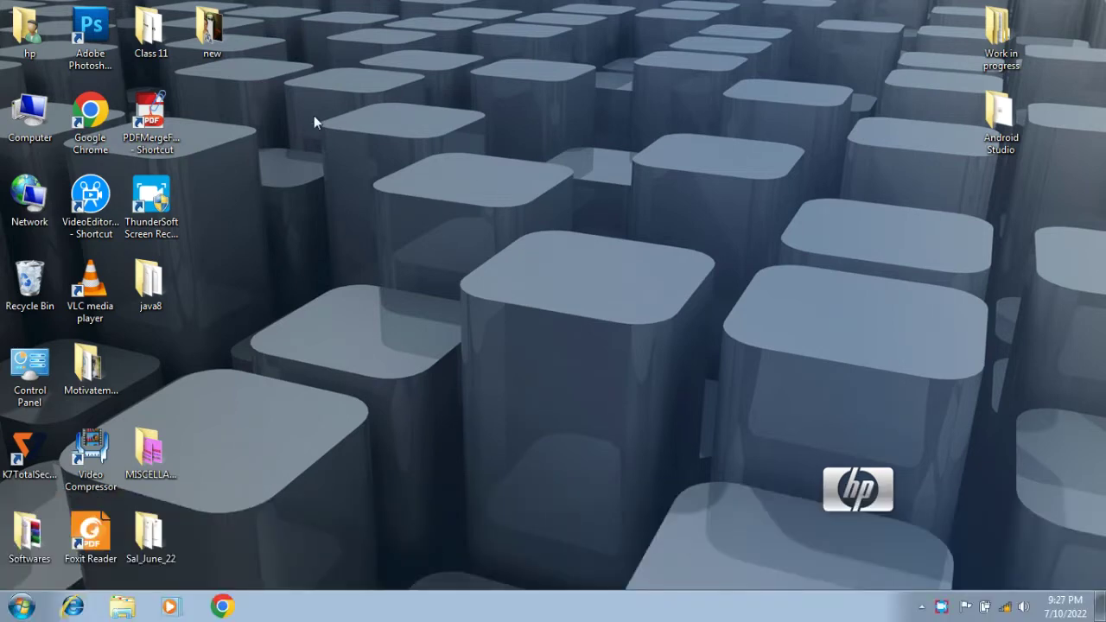
Open jp.JPG from the 'new' folder in Adobe Photoshop CS5
double_click(224, 33)
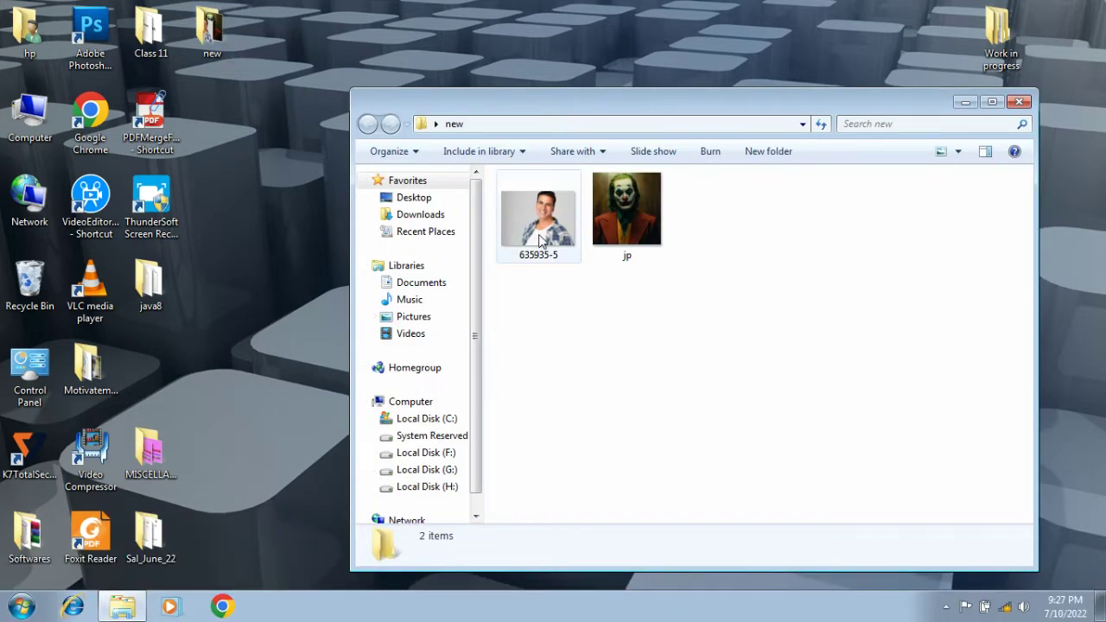
right_click(623, 207)
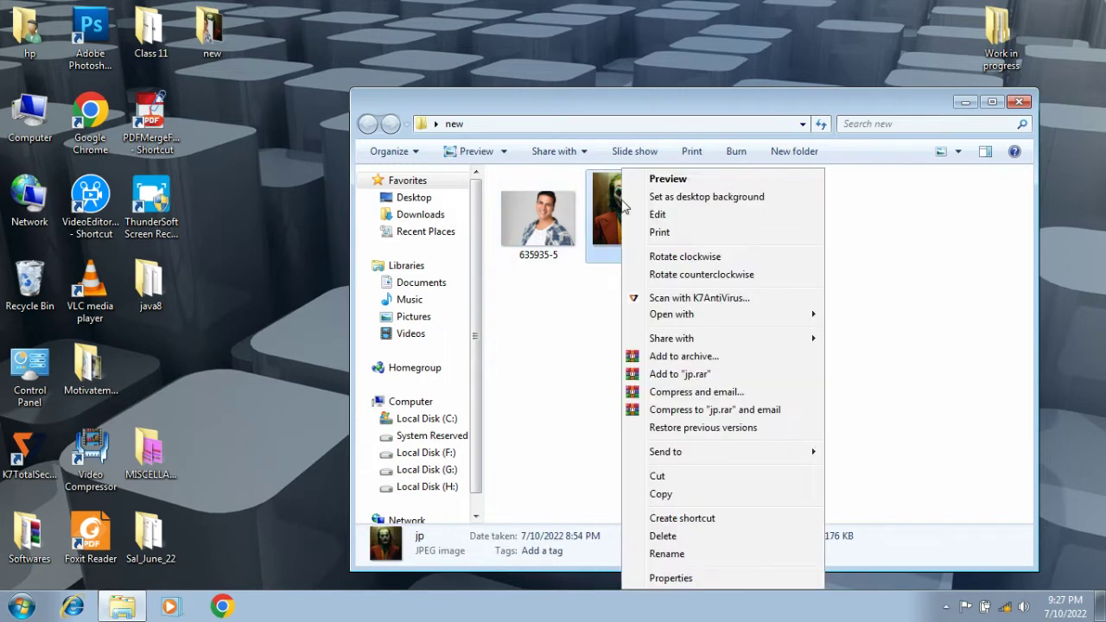
mouse_move(801, 311)
left_click(885, 317)
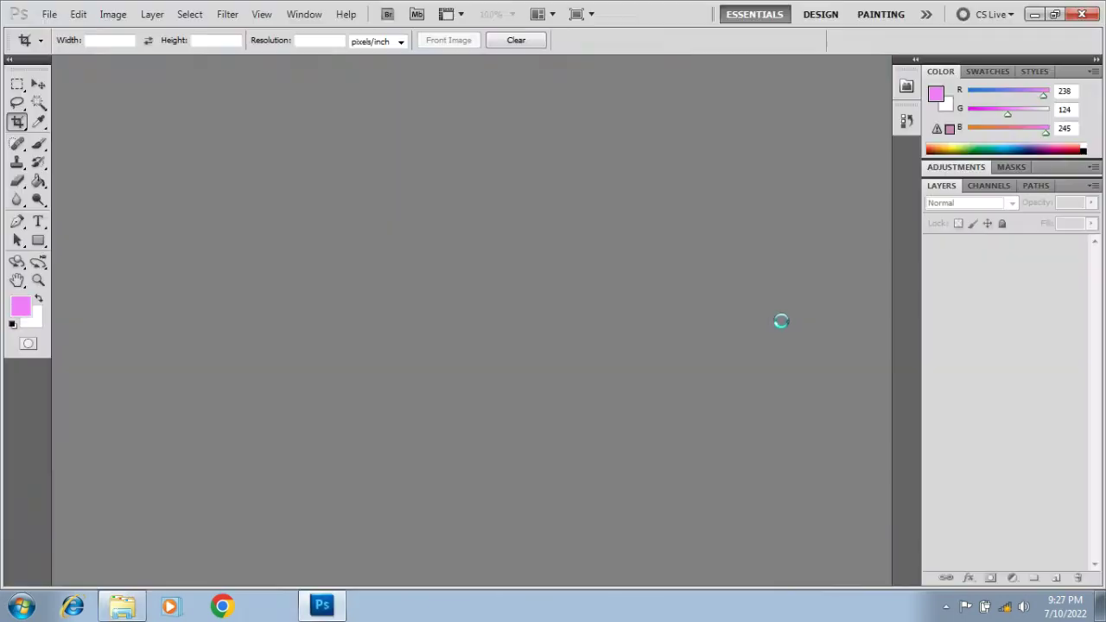
Open 635935-5.jpg in Photoshop too and move its window aside to reveal the Joker
left_click(122, 606)
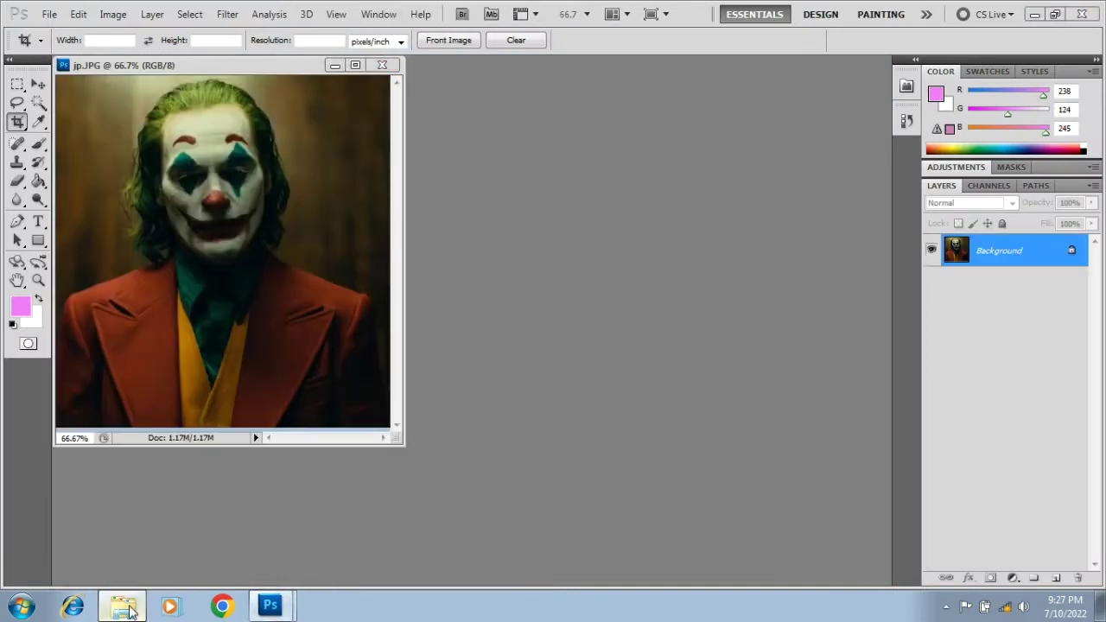
right_click(557, 218)
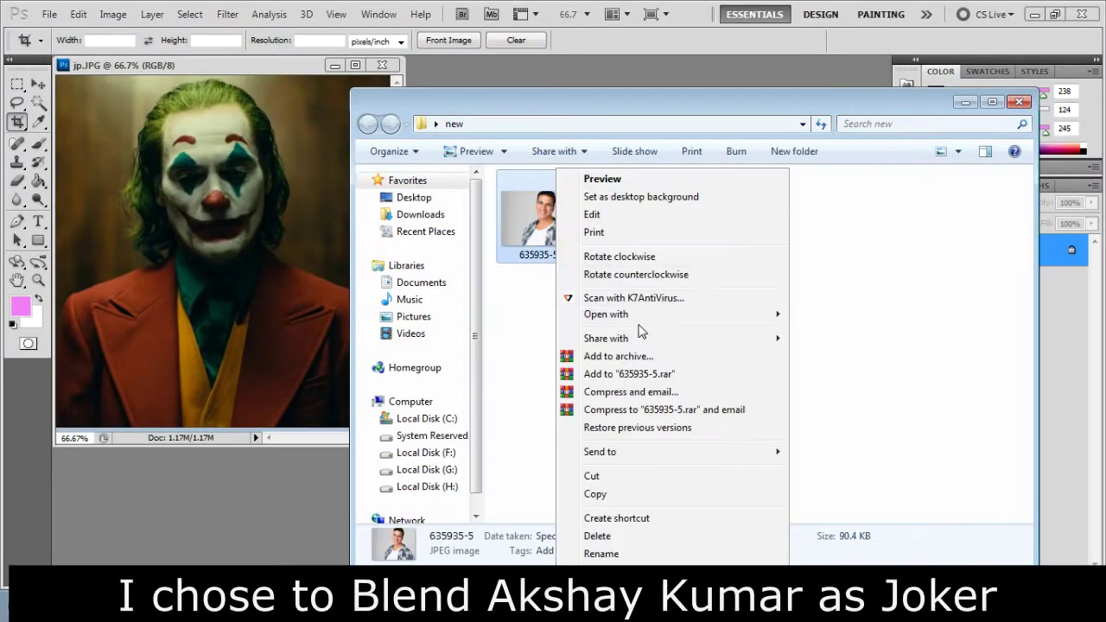
mouse_move(644, 318)
left_click(803, 314)
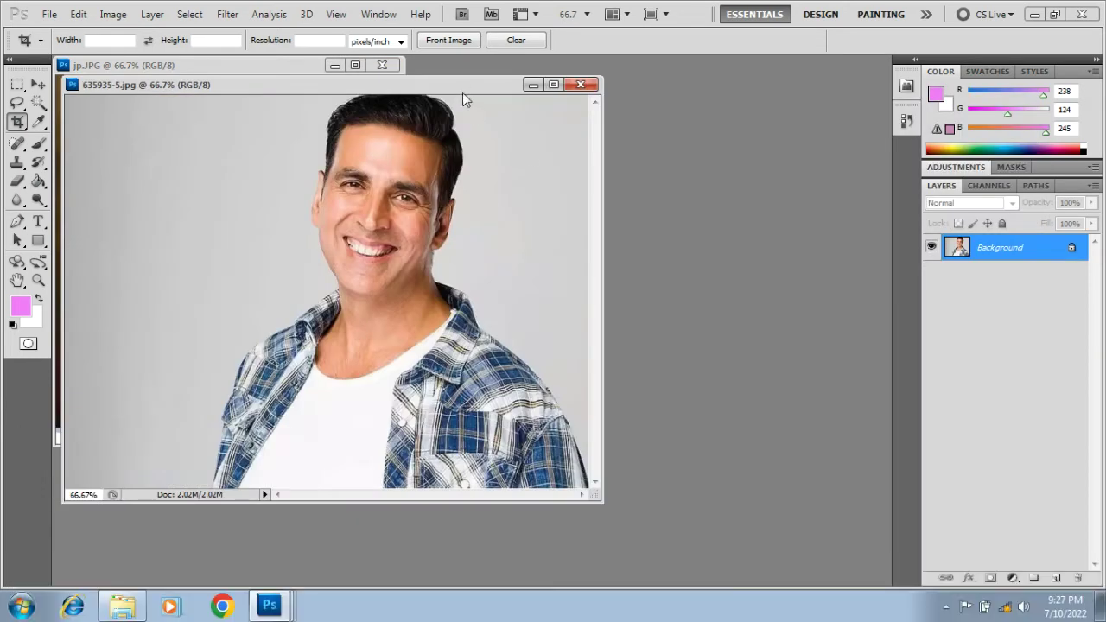
left_click_drag(461, 89, 603, 168)
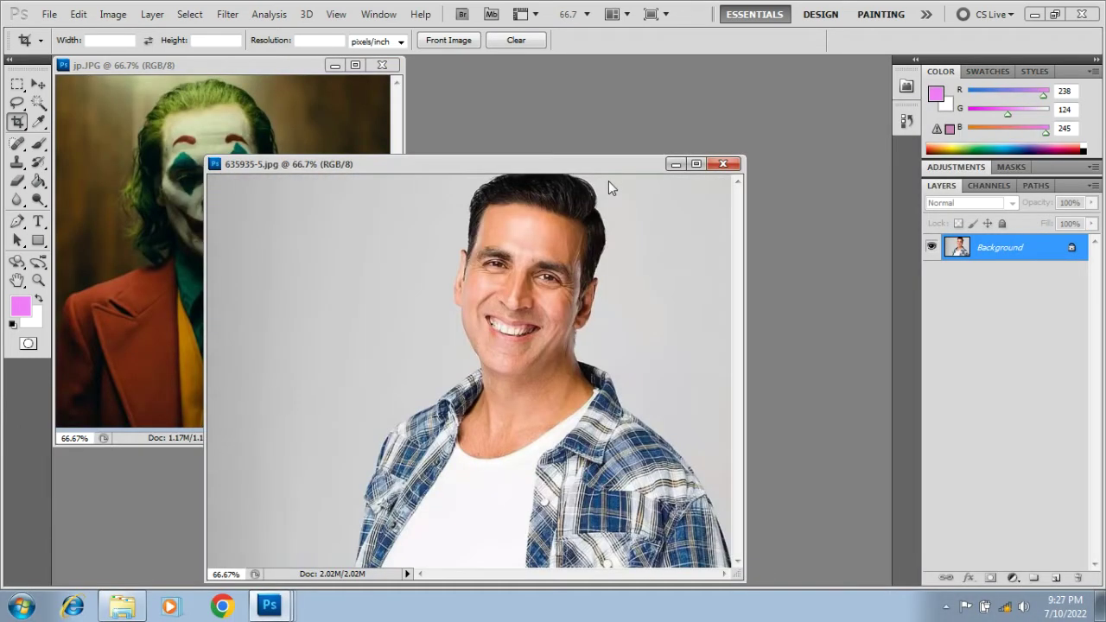
left_click(16, 84)
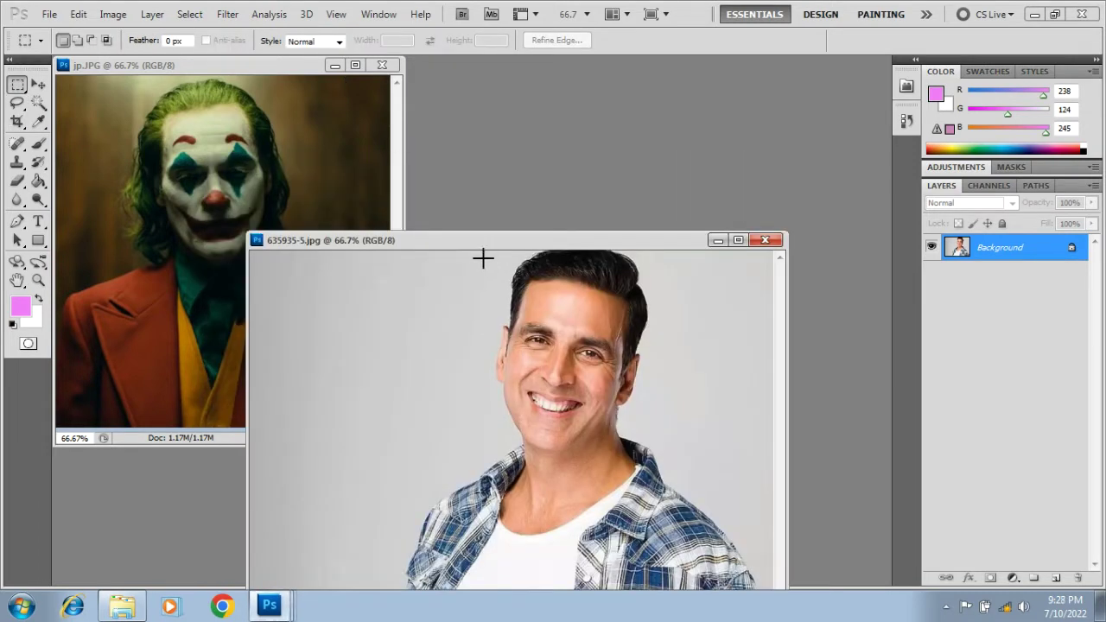
Drag a rectangular selection of the man's face into jp.JPG as Layer 1
left_click_drag(478, 251, 670, 515)
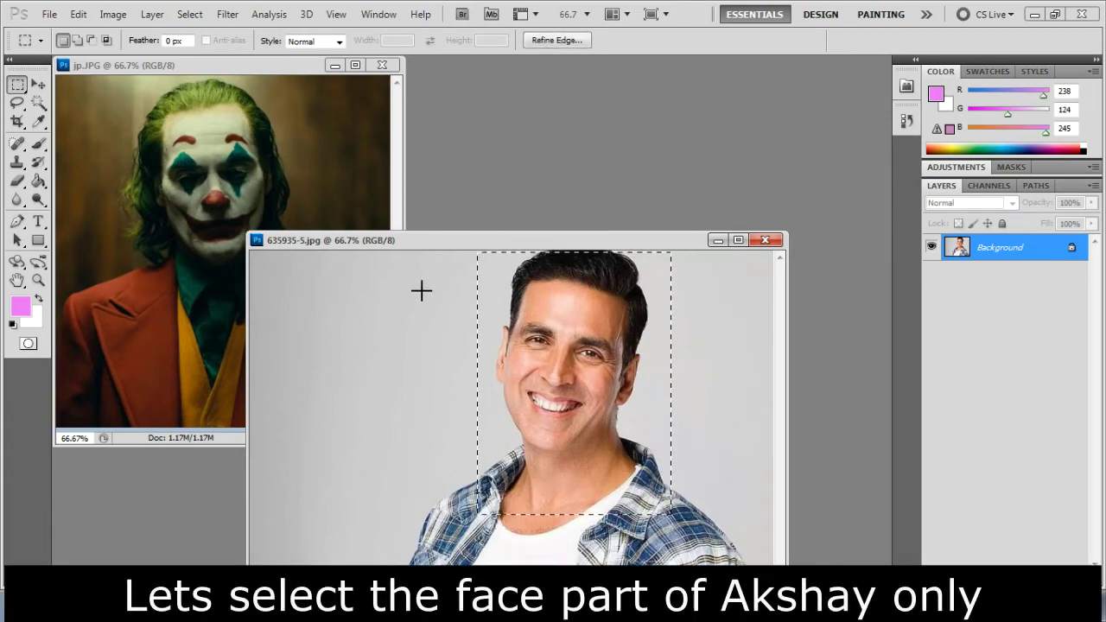
left_click(39, 85)
left_click_drag(525, 303, 199, 199)
Close 635935-5.jpg and enlarge and zoom the Joker image window
key("ctrl+minus")
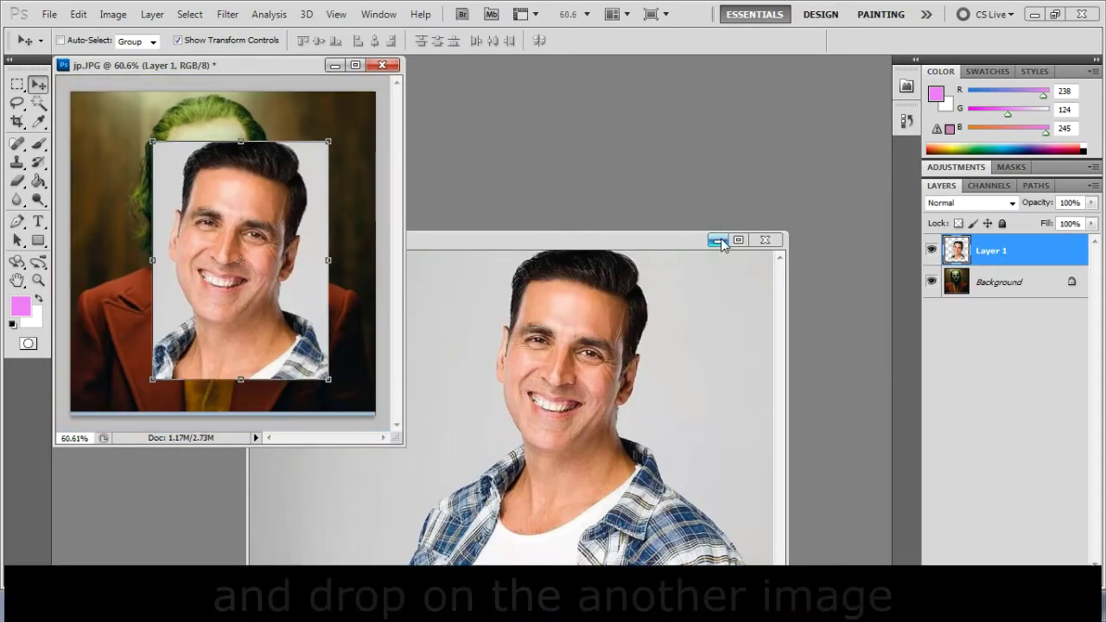
left_click(764, 240)
left_click_drag(398, 437, 914, 560)
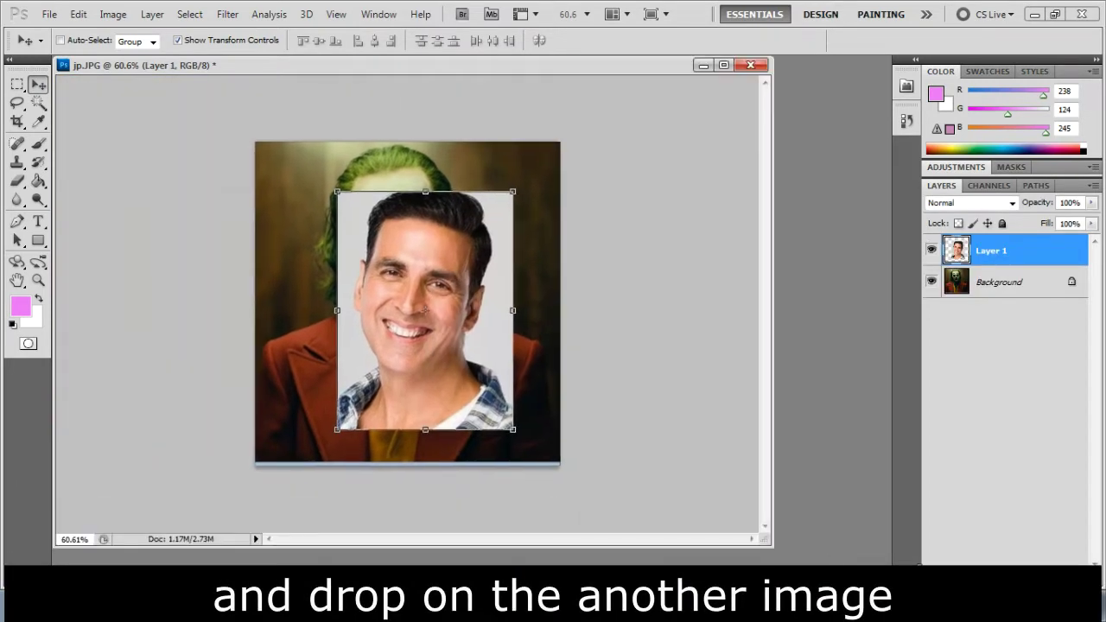
key("ctrl+plus")
key("ctrl+plus")
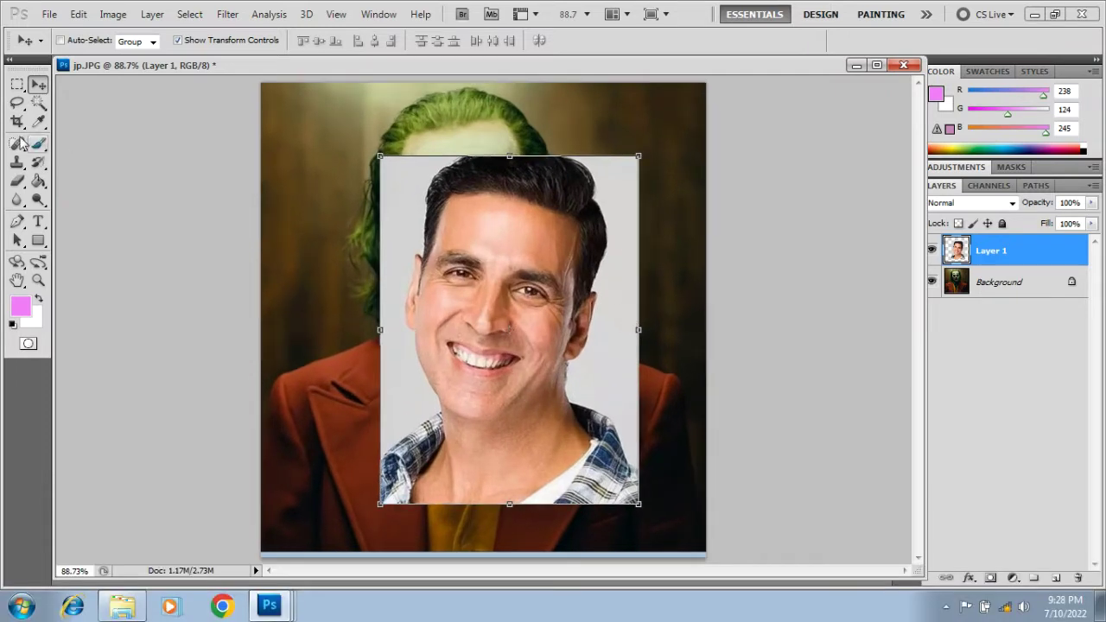
Magic-wand select and delete the grey background on both sides of the face
left_click(37, 104)
left_click(410, 182)
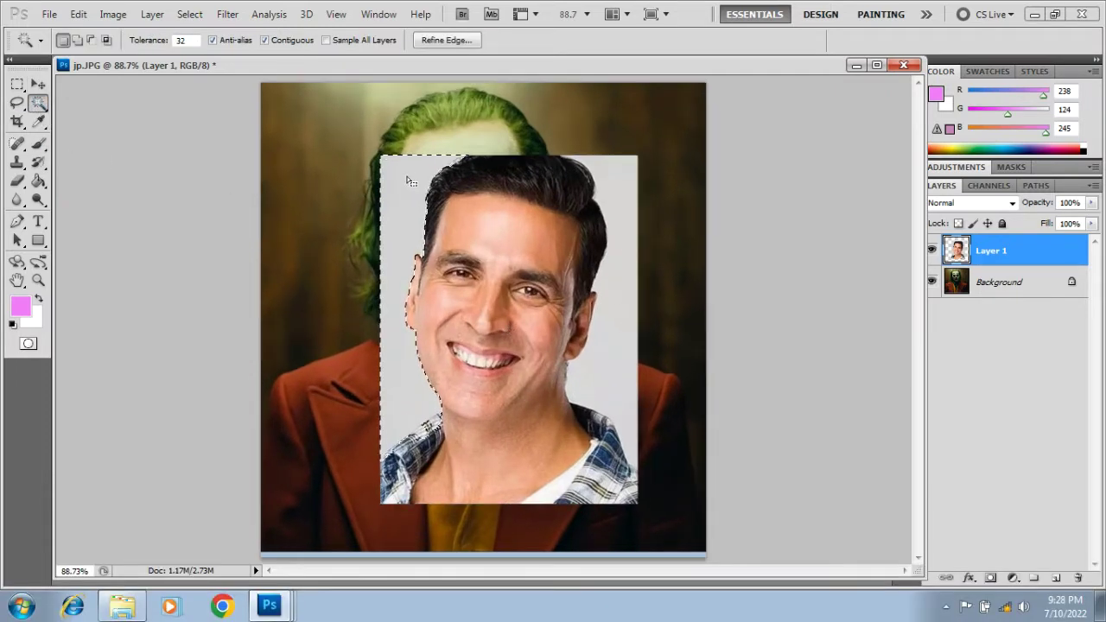
right_click(411, 181)
left_click(444, 247)
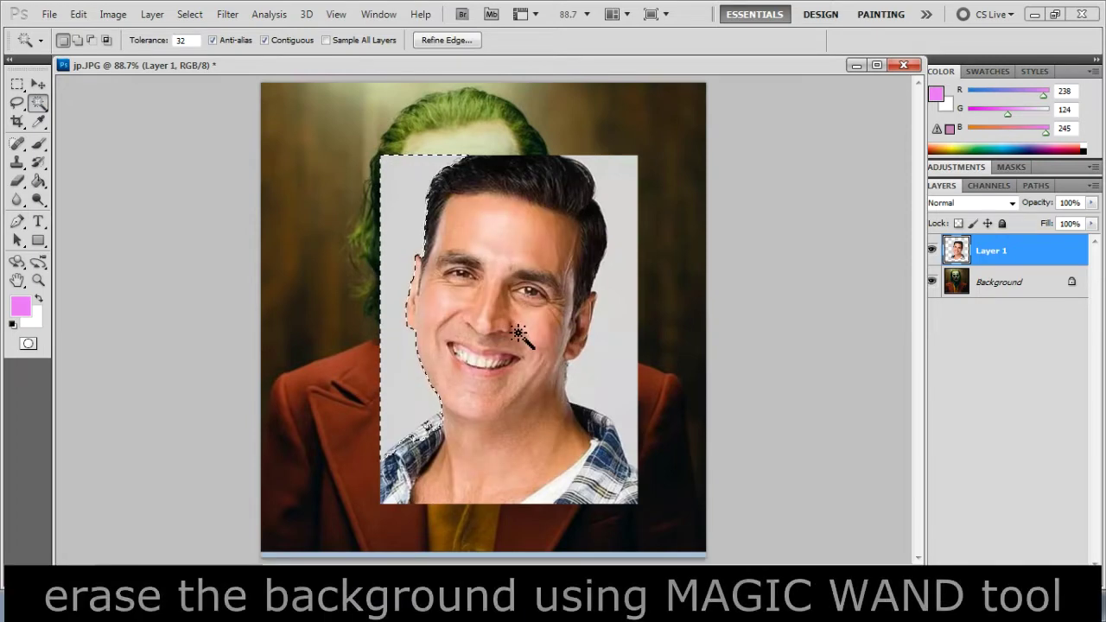
key("Delete")
key("ctrl+d")
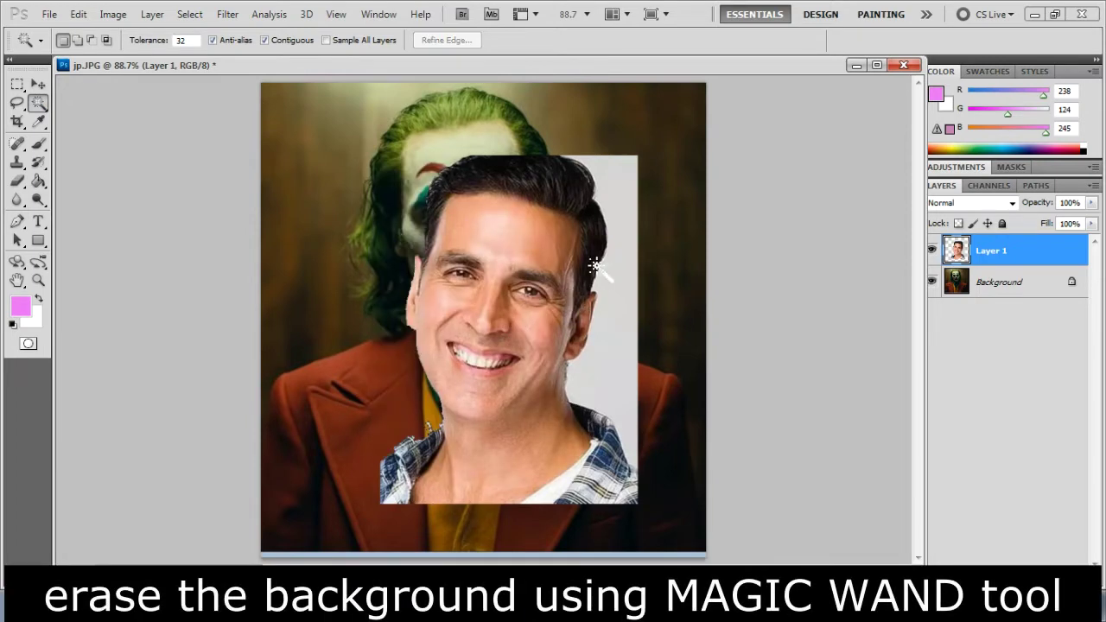
left_click(617, 227)
key("Delete")
key("ctrl+d")
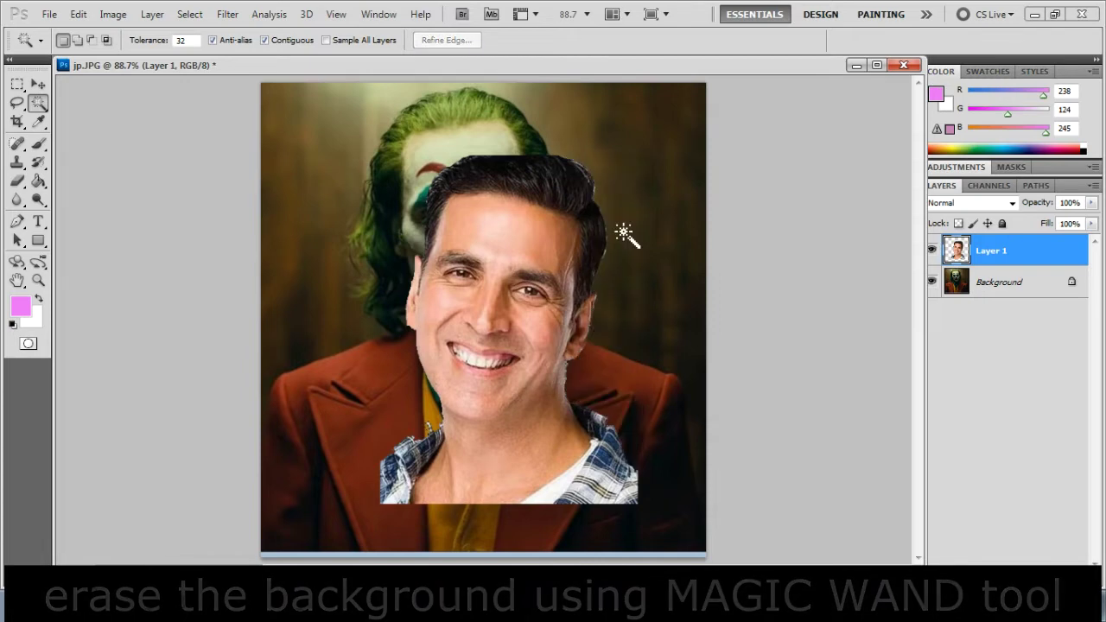
Try the Clone Stamp on the canvas and dismiss the undefined clone source errors
left_click(17, 162)
right_click(637, 433)
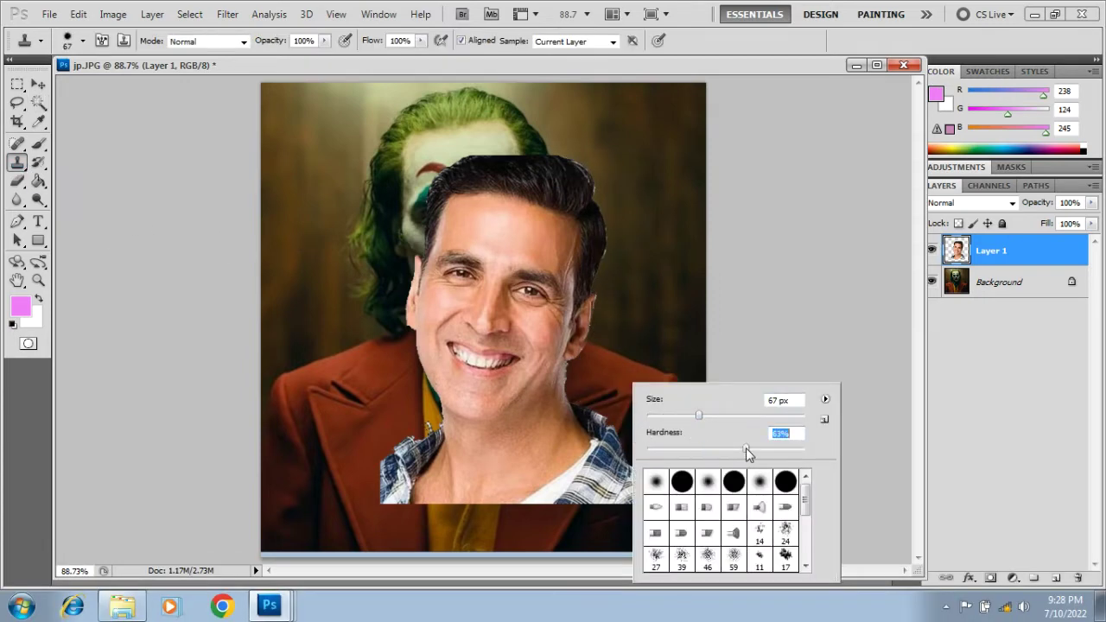
left_click(611, 395)
left_click(606, 404)
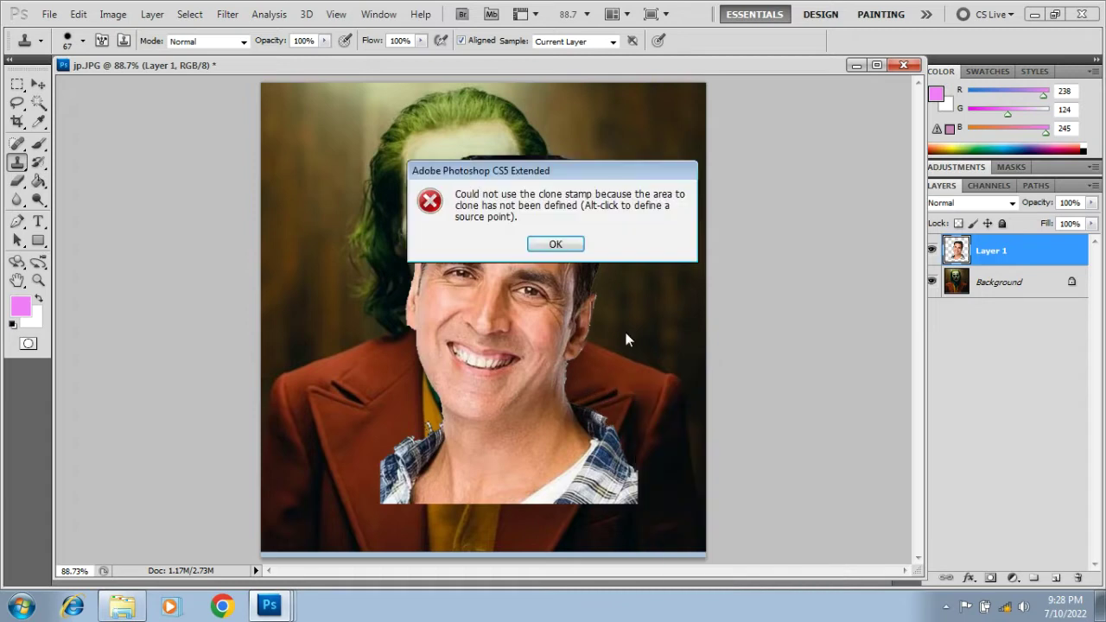
left_click(555, 246)
left_click(594, 394)
left_click(556, 245)
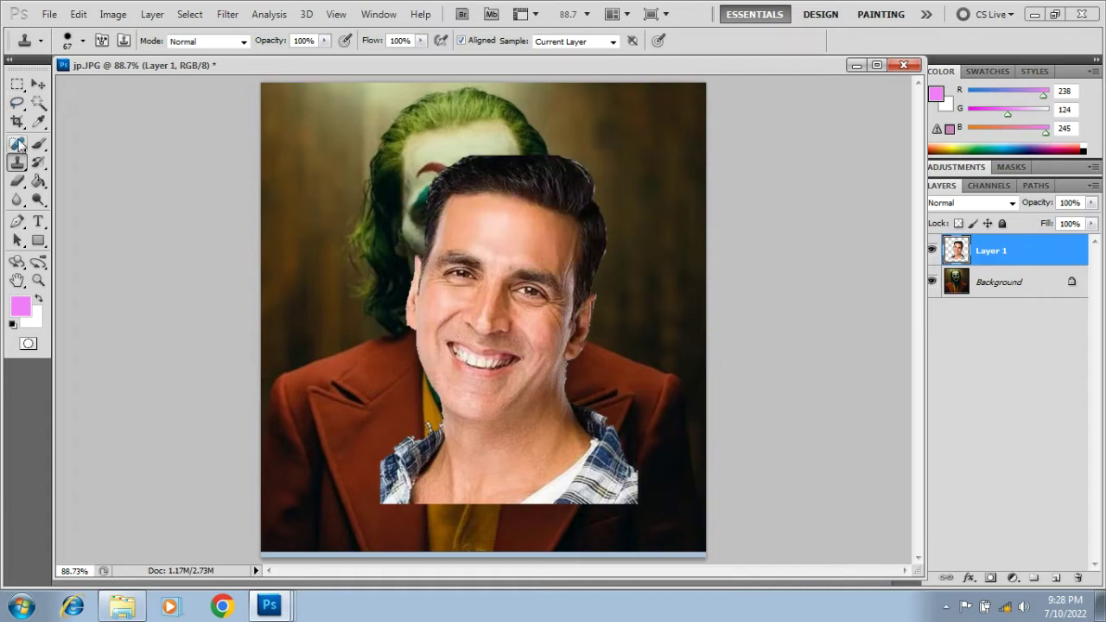
left_click(19, 180)
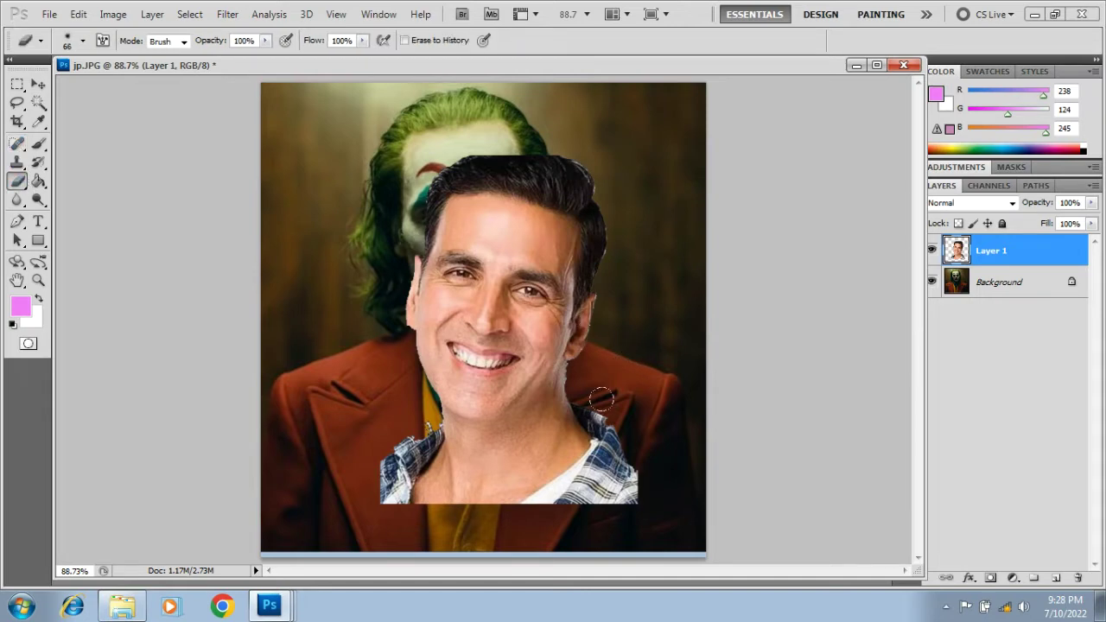
Erase the man's shirt and lower neck on Layer 1 to reveal the Joker's suit
left_click_drag(601, 398, 635, 476)
mouse_move(609, 429)
left_mouse_down()
mouse_move(543, 498)
mouse_move(639, 479)
mouse_move(388, 496)
mouse_move(370, 467)
mouse_move(414, 489)
mouse_move(584, 394)
mouse_move(512, 473)
mouse_move(431, 466)
mouse_move(389, 424)
mouse_move(534, 451)
mouse_move(574, 411)
mouse_move(501, 450)
mouse_move(434, 430)
mouse_move(509, 437)
left_mouse_up()
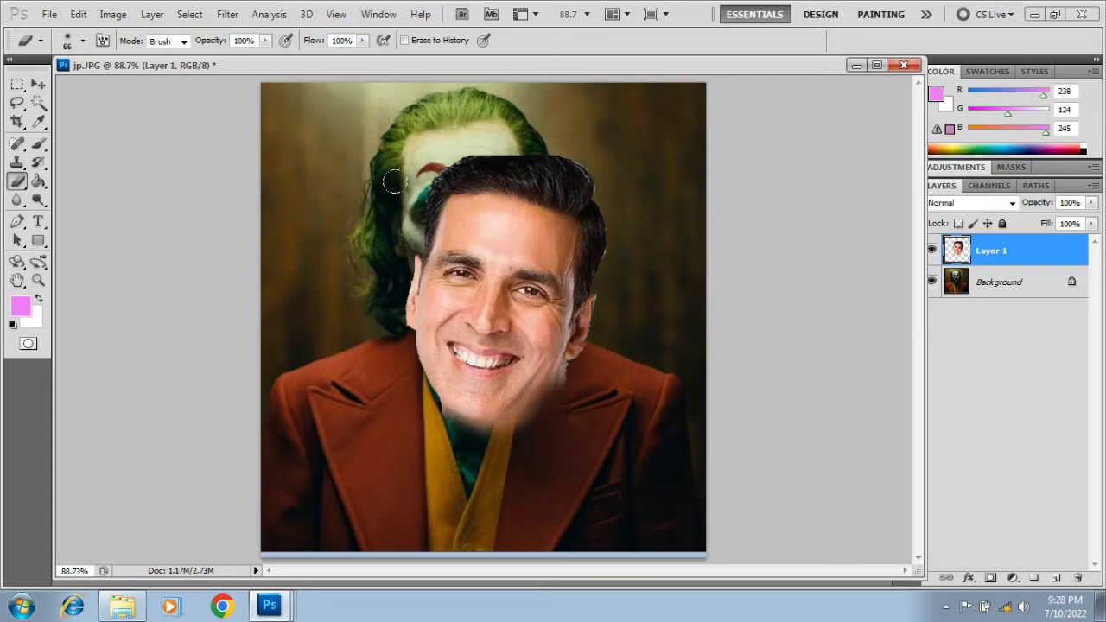
left_click(40, 84)
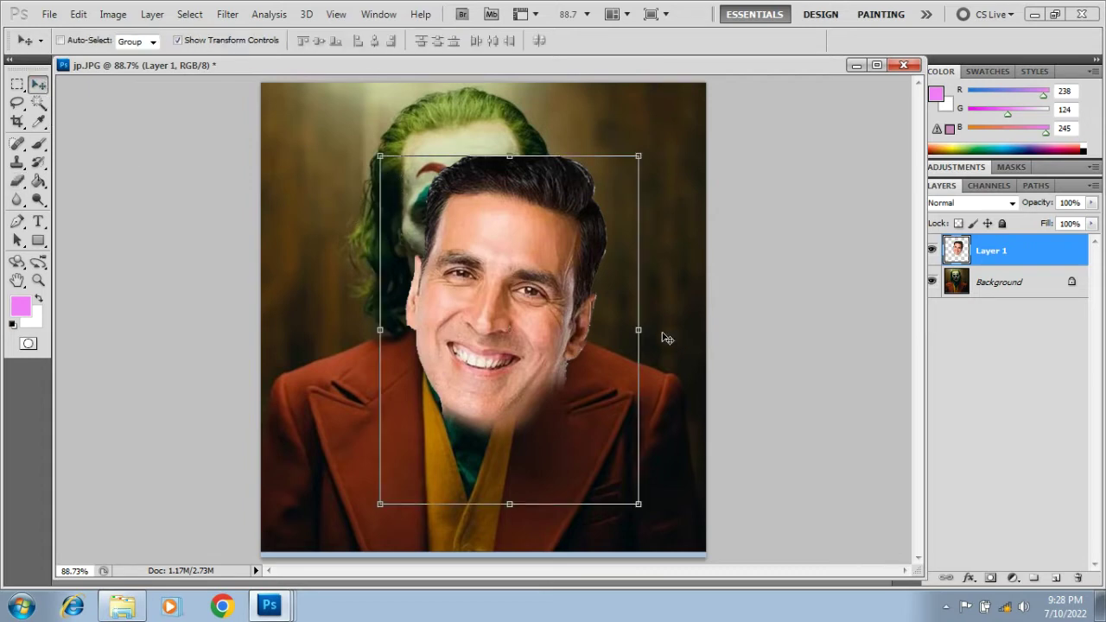
Brighten the face with Curves (input 119, output 137), then start rotating it about -9.4°
left_click(113, 15)
mouse_move(139, 54)
left_click(312, 86)
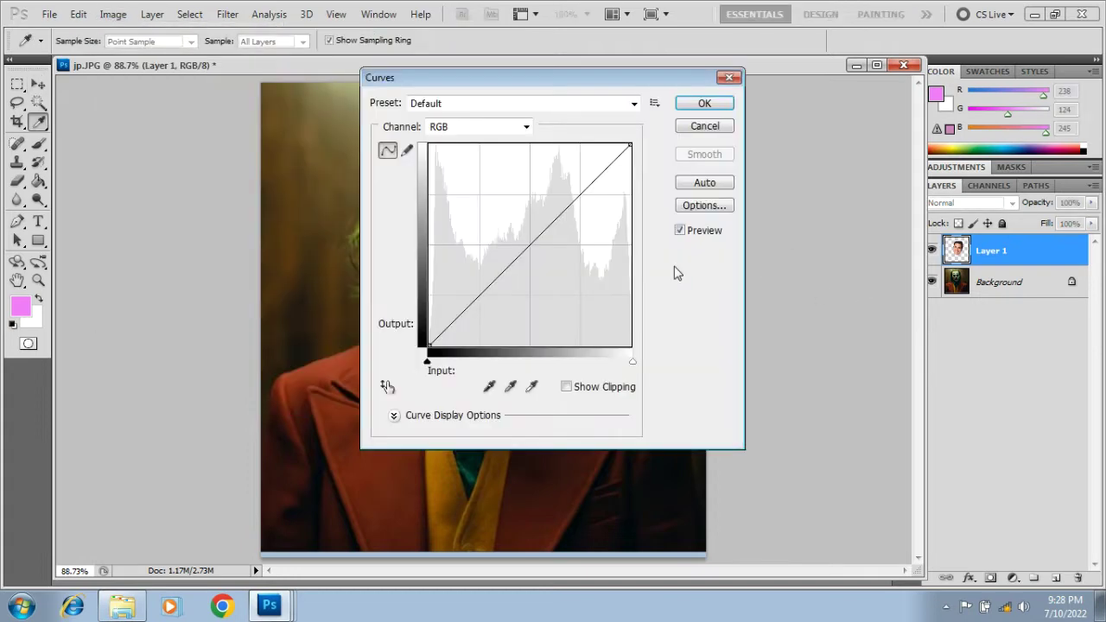
left_click_drag(497, 84, 792, 155)
left_click_drag(829, 321, 811, 305)
left_click(998, 175)
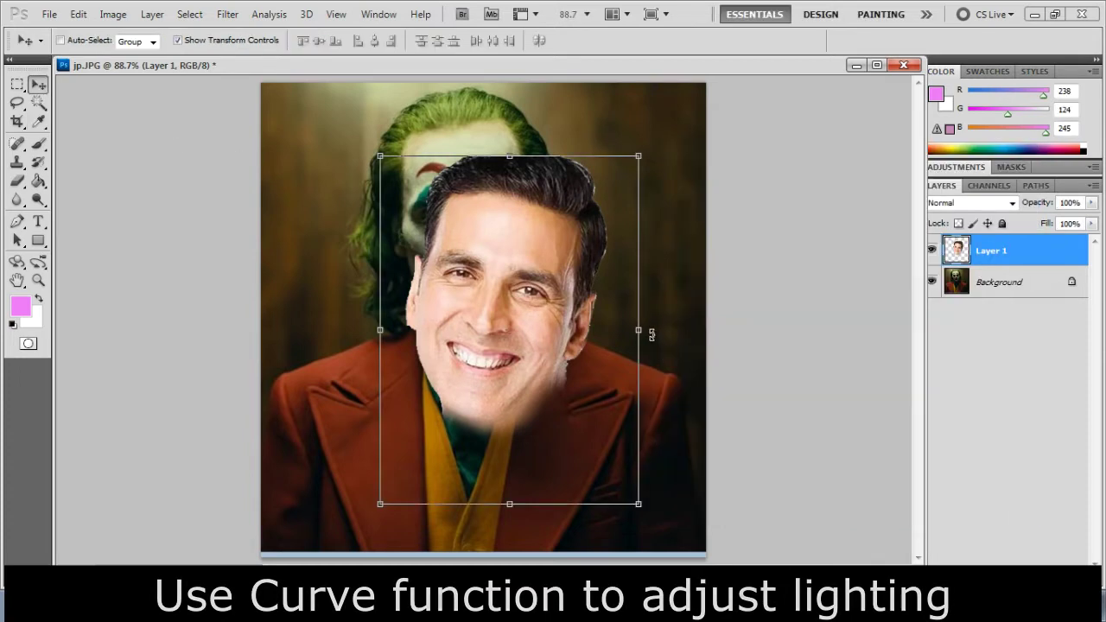
left_click_drag(647, 329, 645, 307)
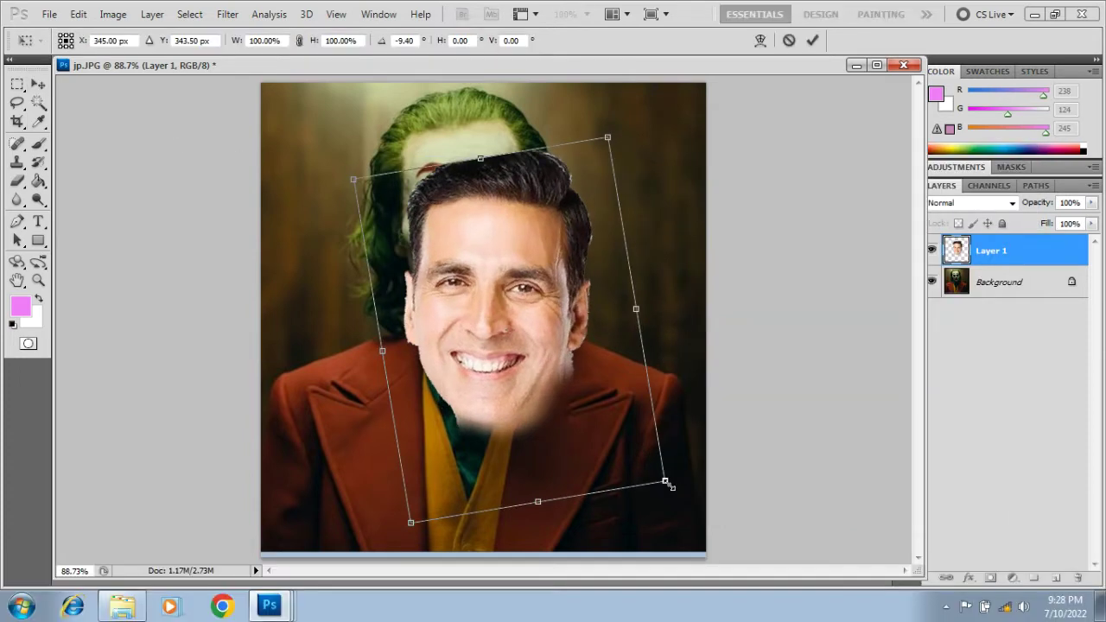
Shrink, reposition and narrow the face to about 95% by 90% at -10.87°, then apply
left_click_drag(665, 481, 659, 457)
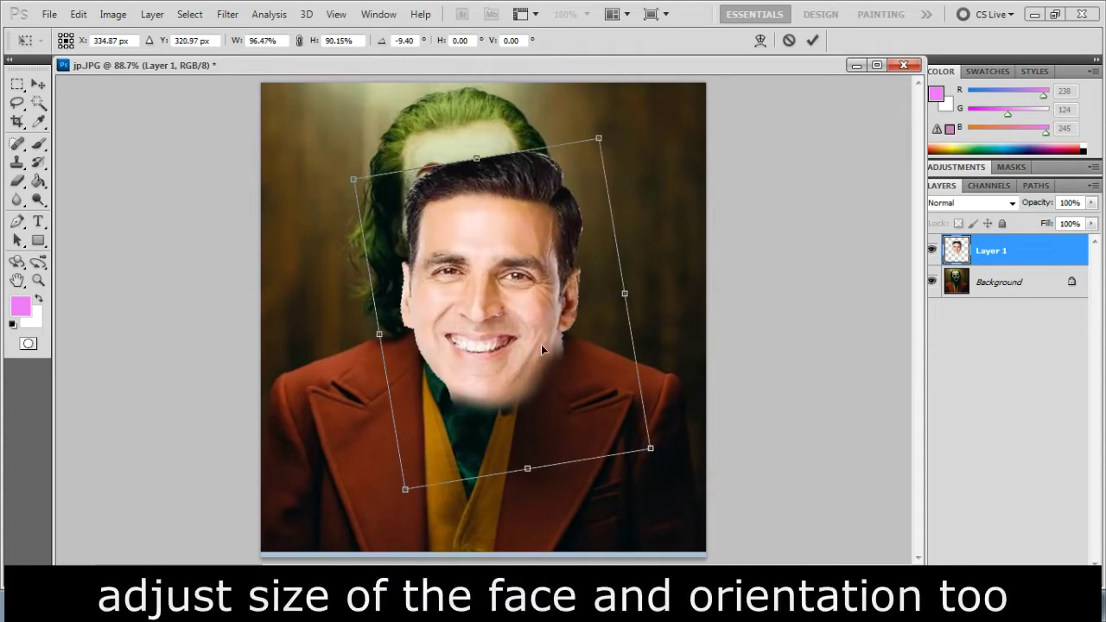
left_click_drag(541, 343, 662, 284)
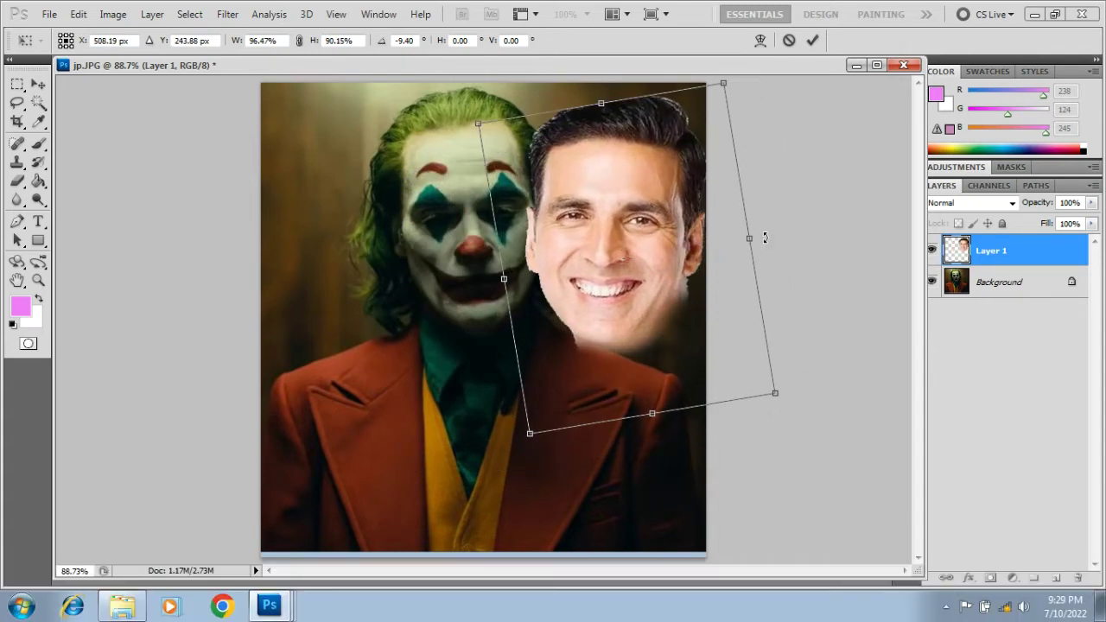
left_click_drag(750, 241, 774, 226)
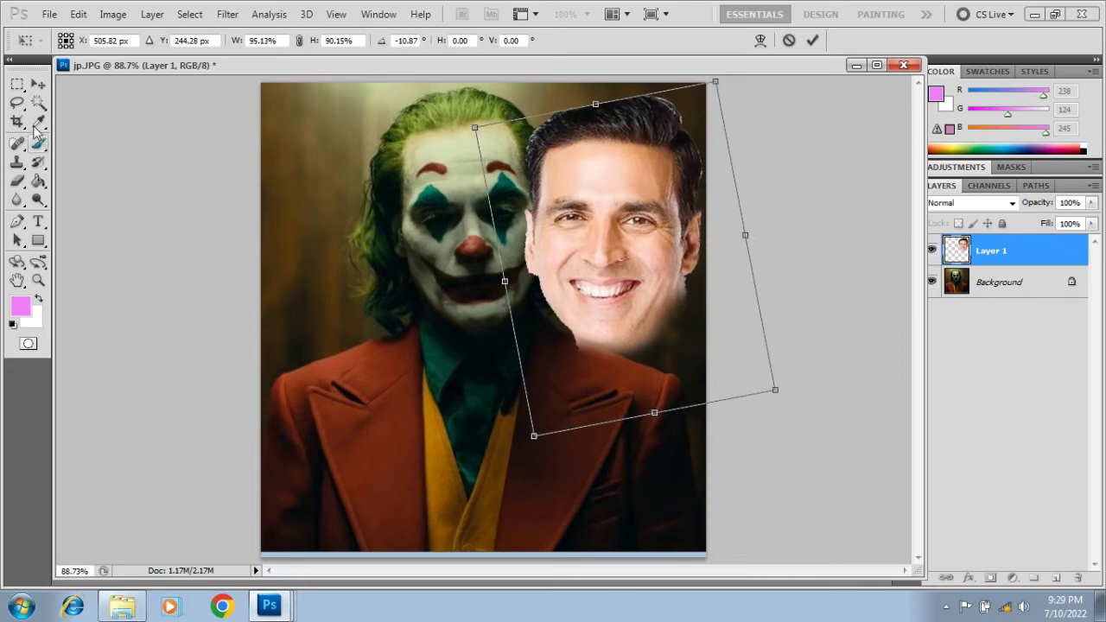
left_click(38, 85)
left_click(489, 236)
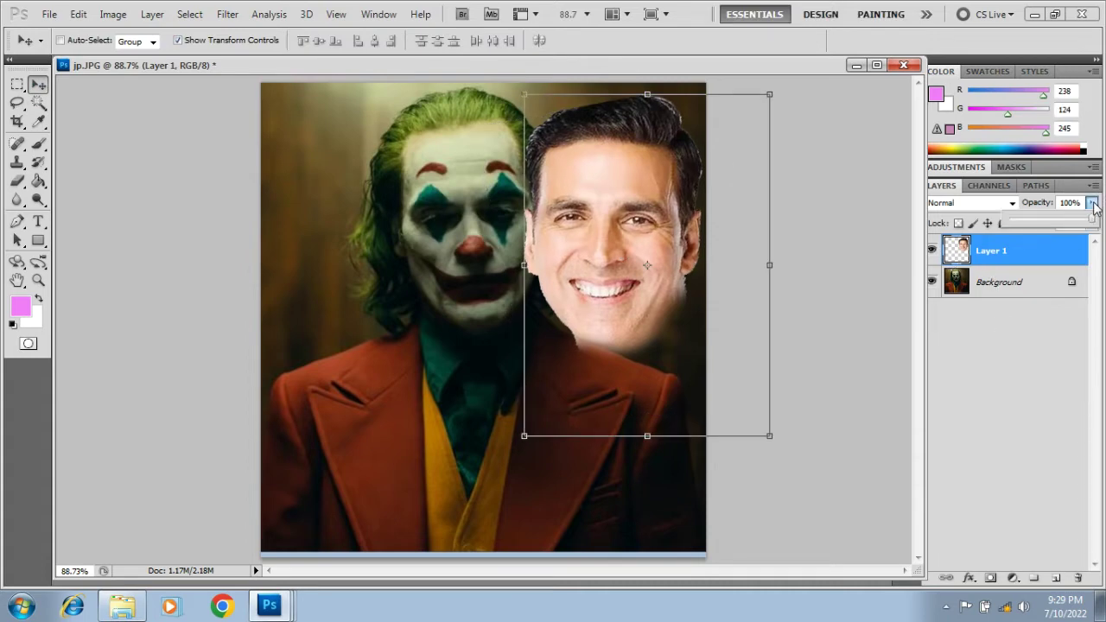
Lower Layer 1 opacity to 50% and move the face over the Joker's, aligning the eyes
left_click_drag(1073, 223, 1050, 221)
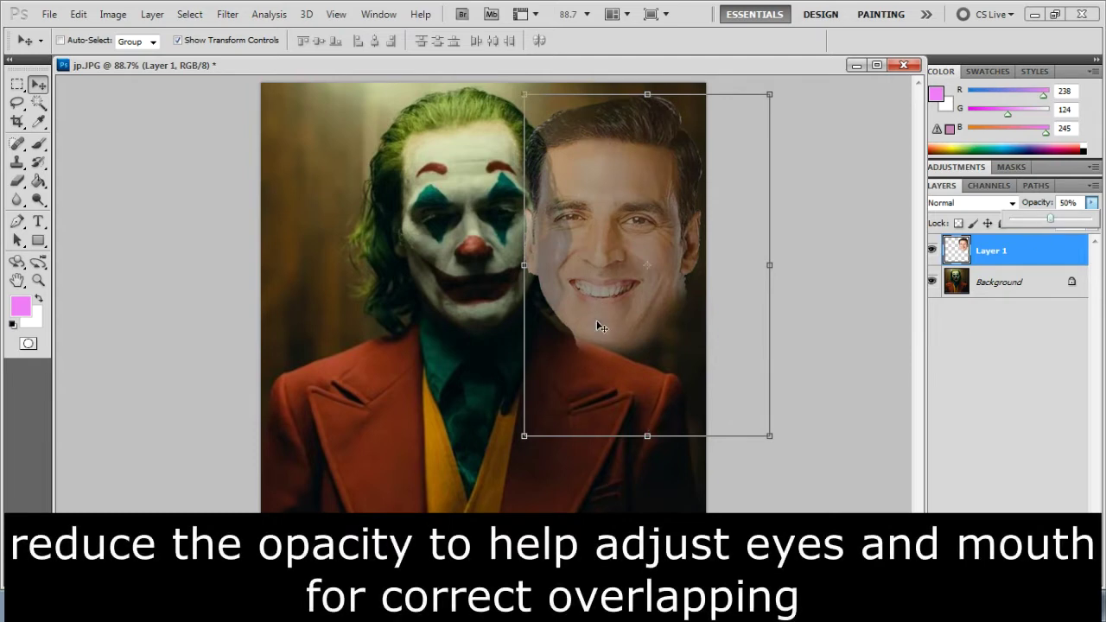
left_click_drag(616, 226, 477, 217)
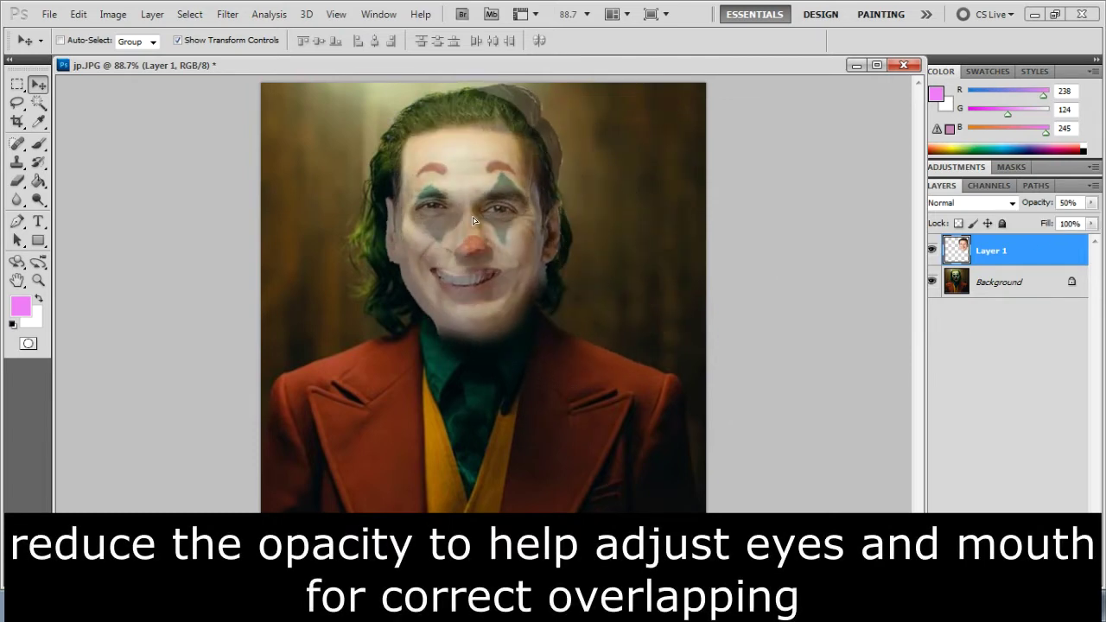
left_click_drag(663, 213, 660, 199)
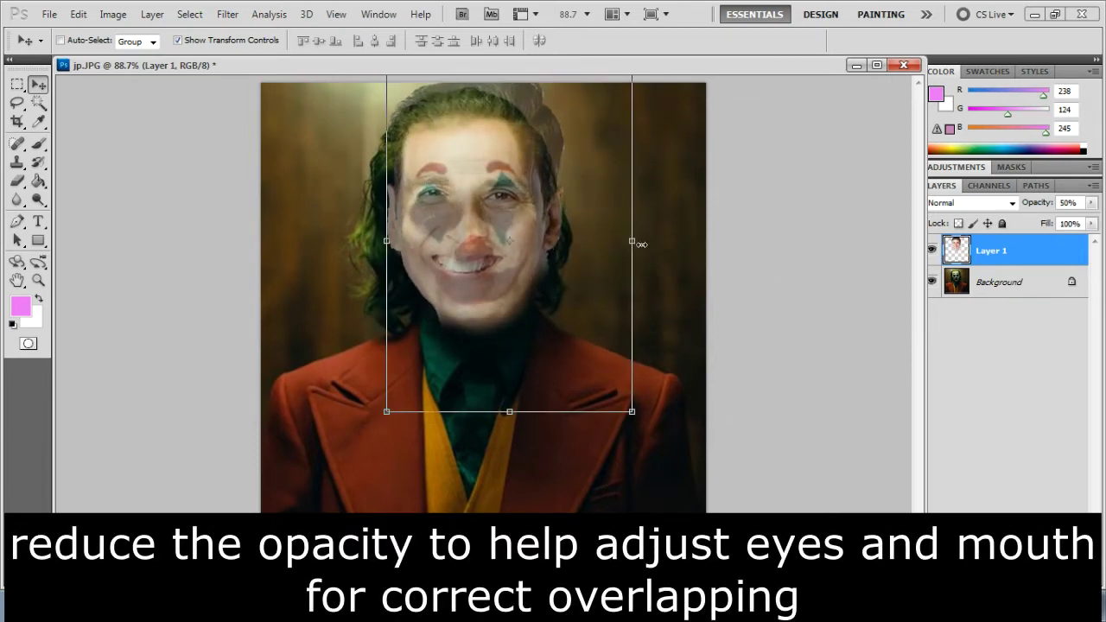
left_click_drag(640, 240, 641, 231)
left_click_drag(543, 200, 543, 223)
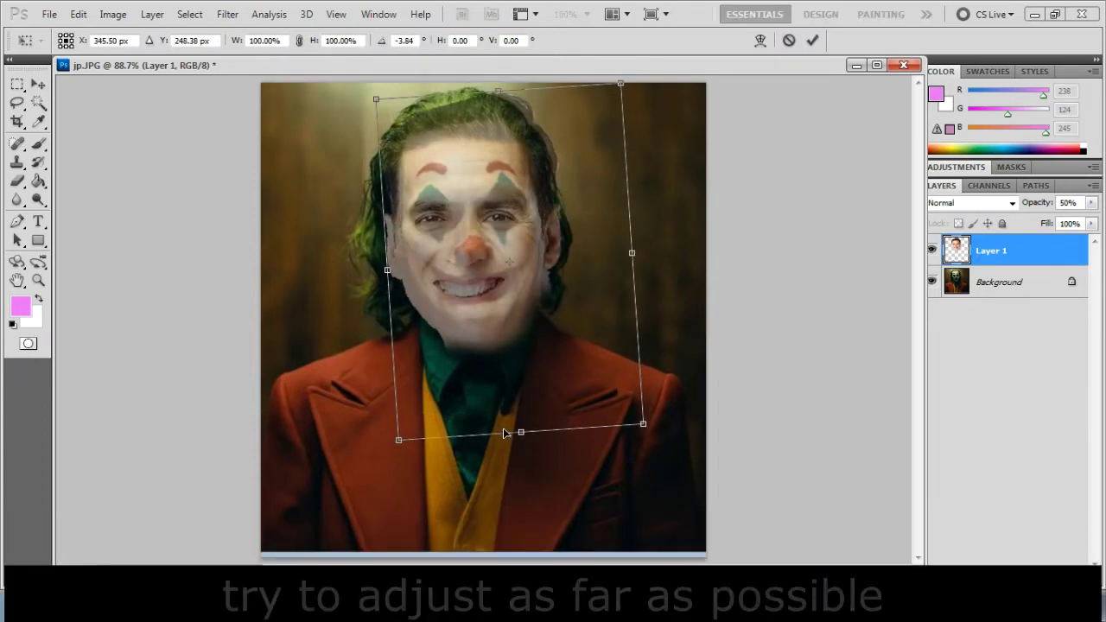
Stretch, widen and tilt the face to 101.34% width and -6.29° to match the Joker
mouse_move(544, 430)
left_mouse_down()
mouse_move(546, 450)
mouse_move(548, 428)
left_mouse_up()
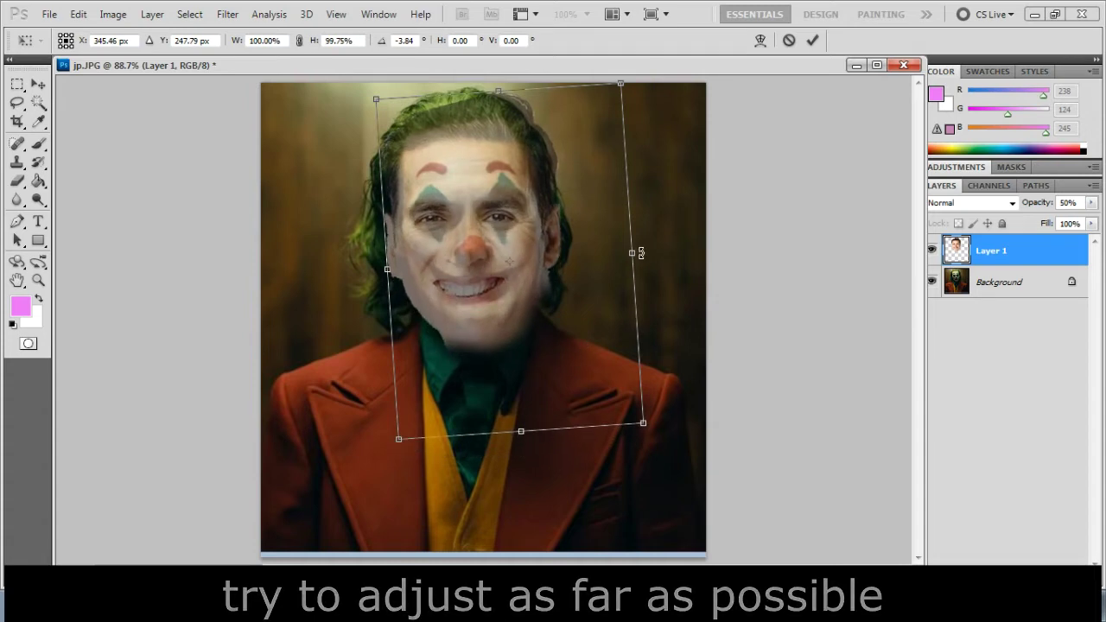
left_click_drag(637, 250, 642, 249)
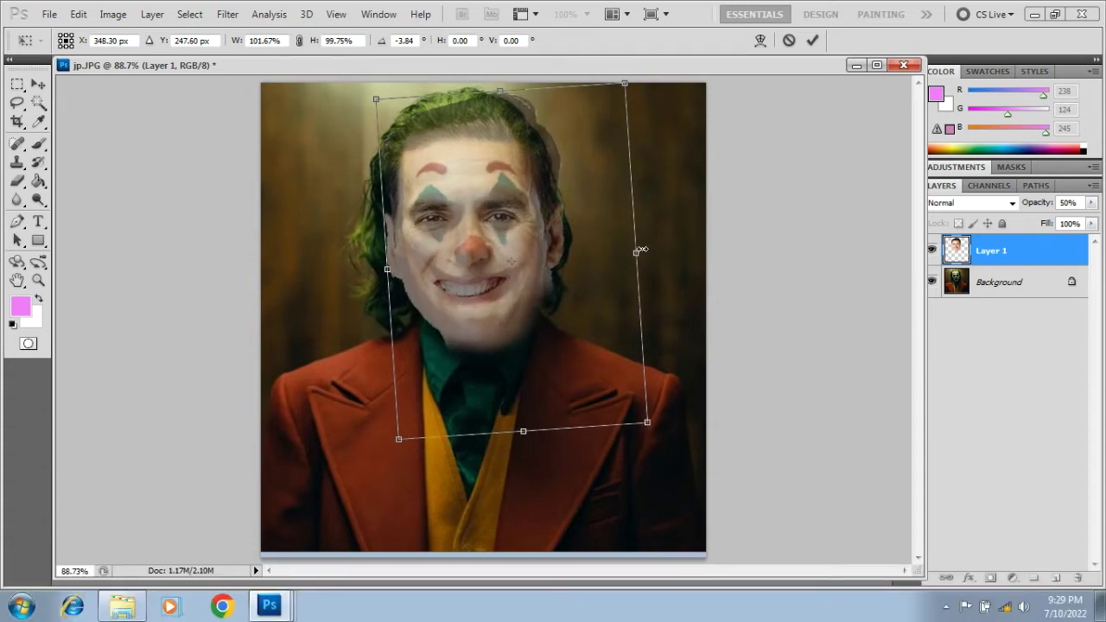
left_click_drag(658, 255, 659, 250)
mouse_move(594, 261)
left_mouse_down()
mouse_move(575, 281)
mouse_move(580, 258)
left_mouse_up()
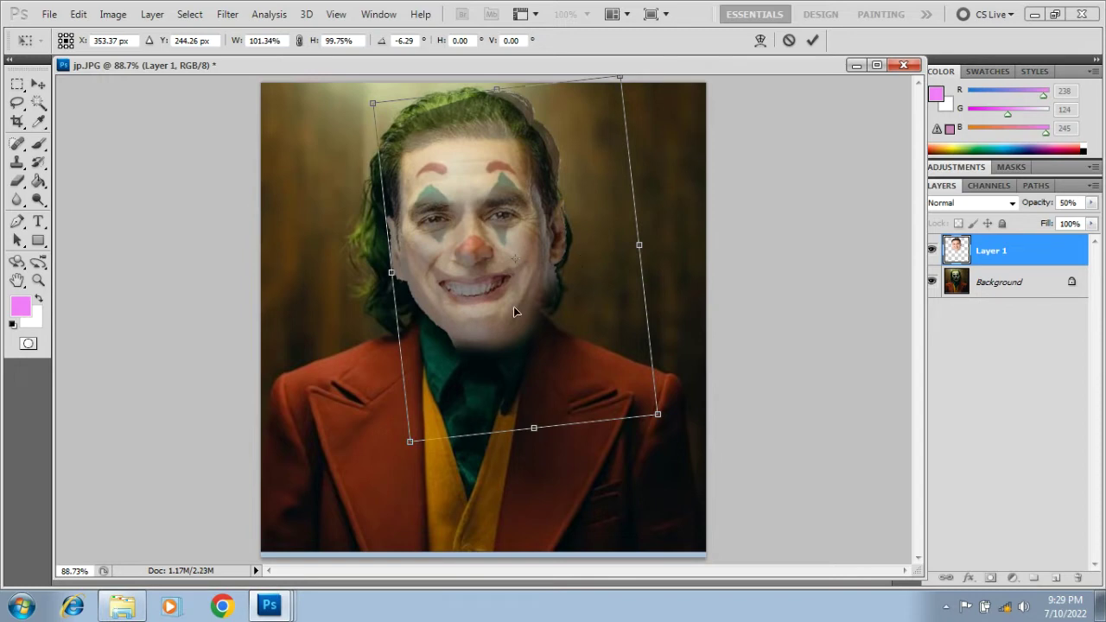
left_click(39, 85)
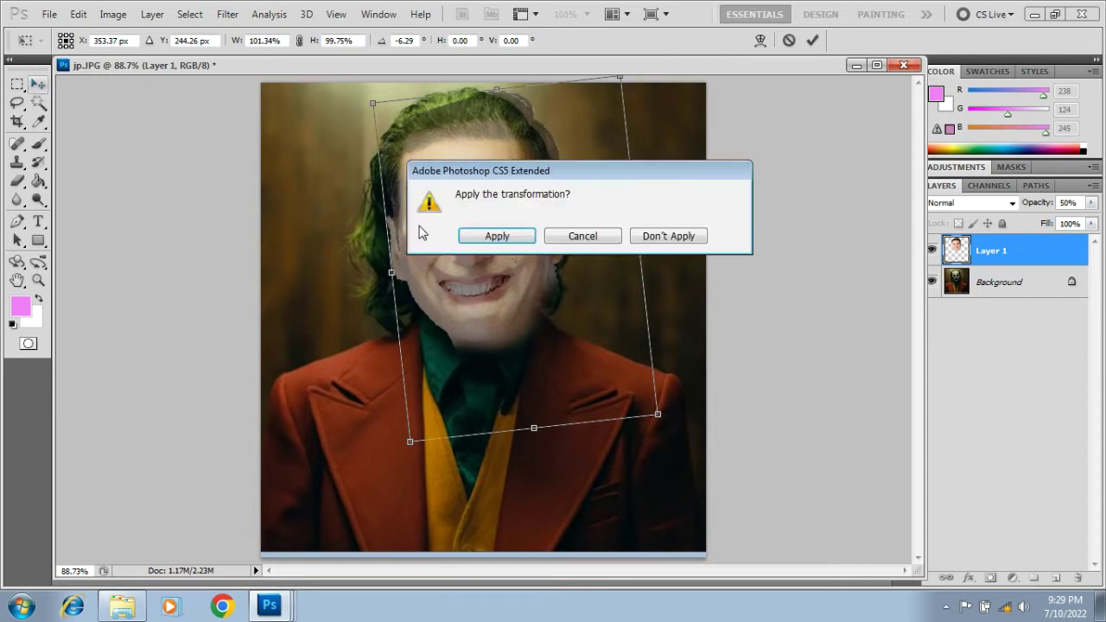
Apply the face transformation and set Layer 1 opacity to 63%
left_click(487, 235)
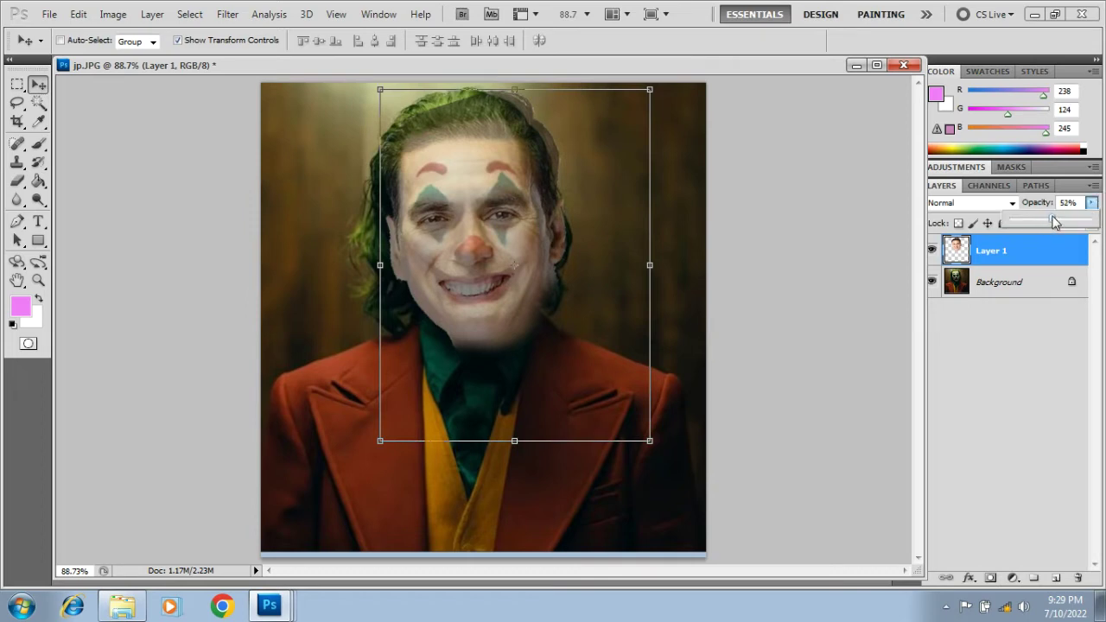
left_click_drag(1063, 222, 1070, 222)
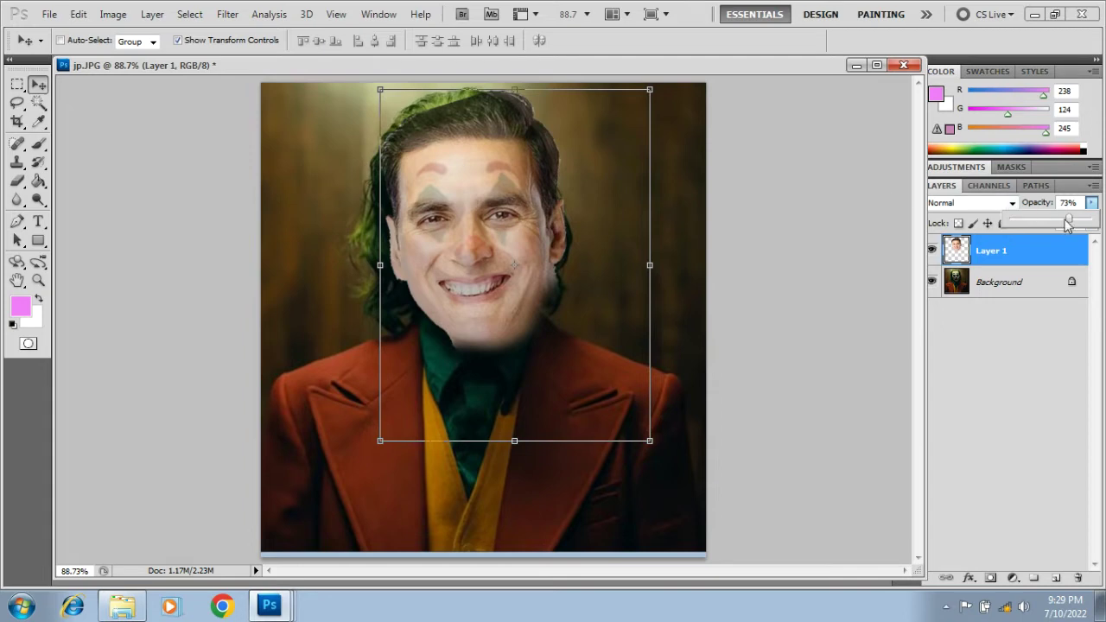
left_click_drag(1062, 226, 1064, 225)
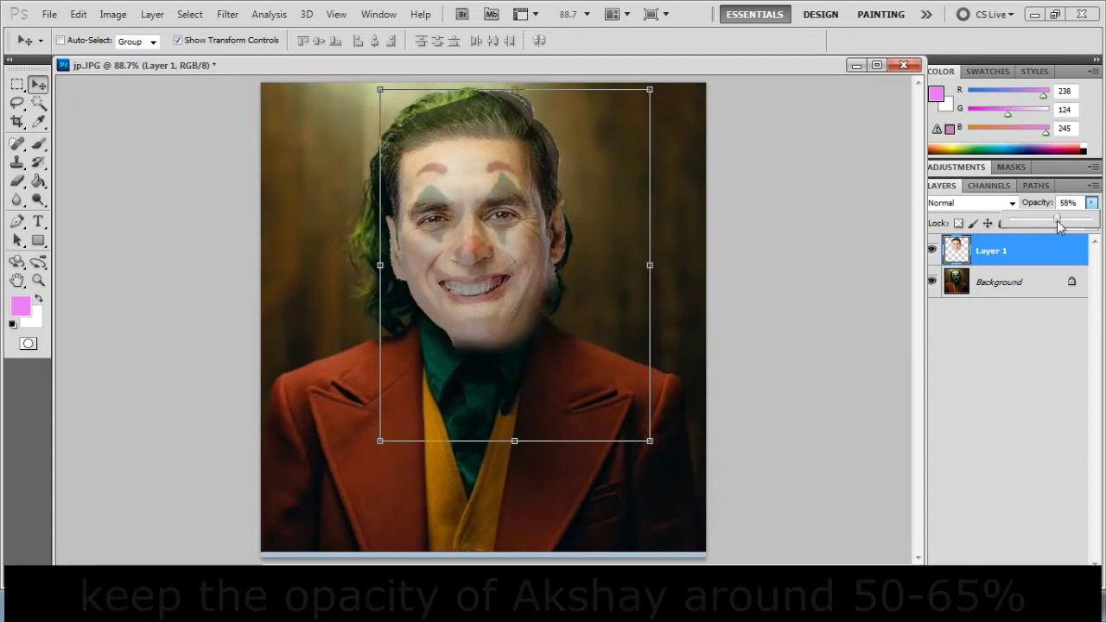
Switch to the Rectangular Marquee and browse the Edit menu without choosing a command
left_click(17, 85)
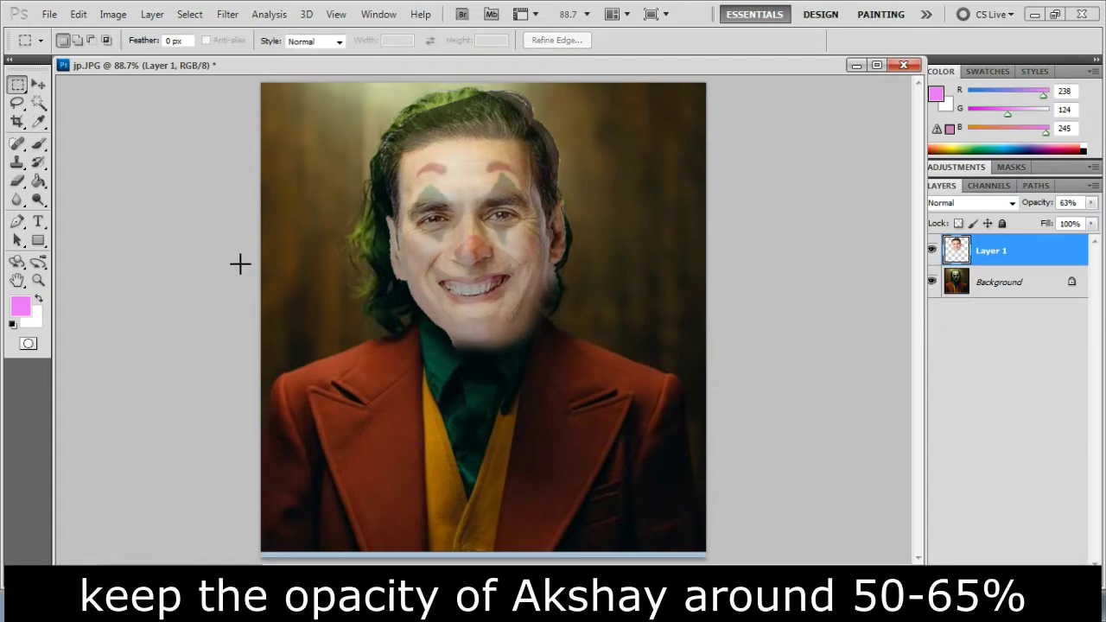
left_click(79, 15)
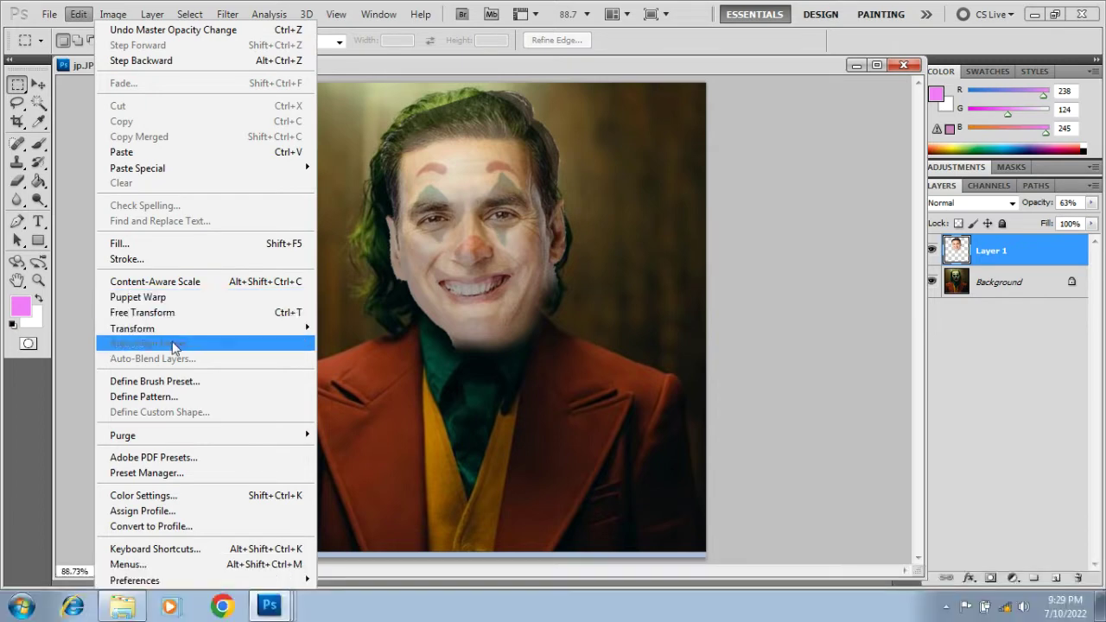
left_click(759, 203)
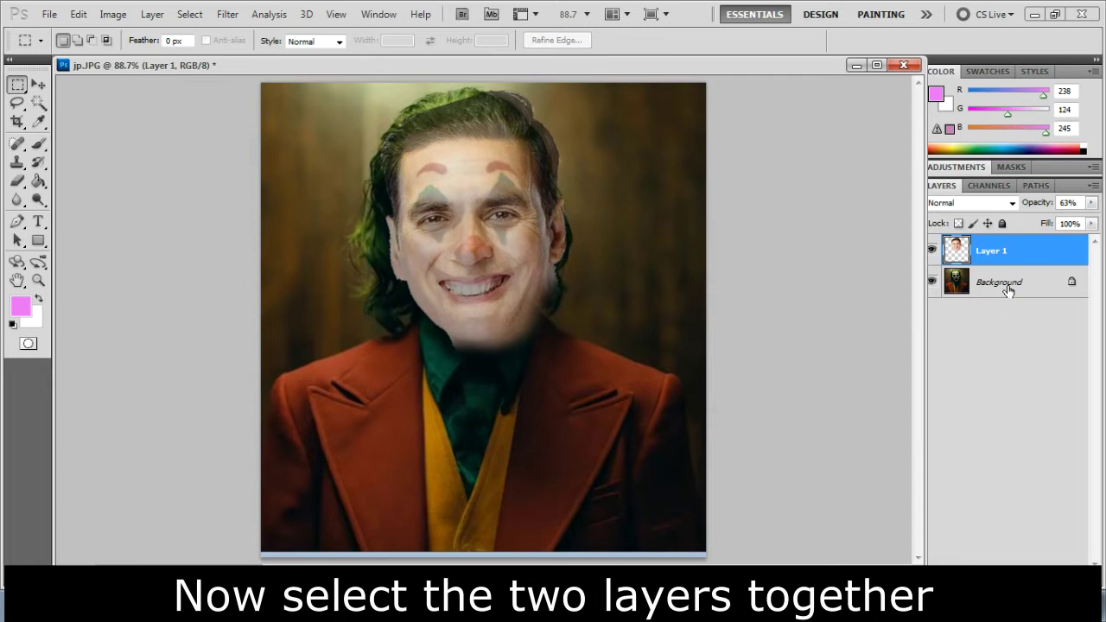
Auto-blend Layer 1 and Background as Stack Images with Seamless Tones and Colors
left_click(1007, 290, "shift")
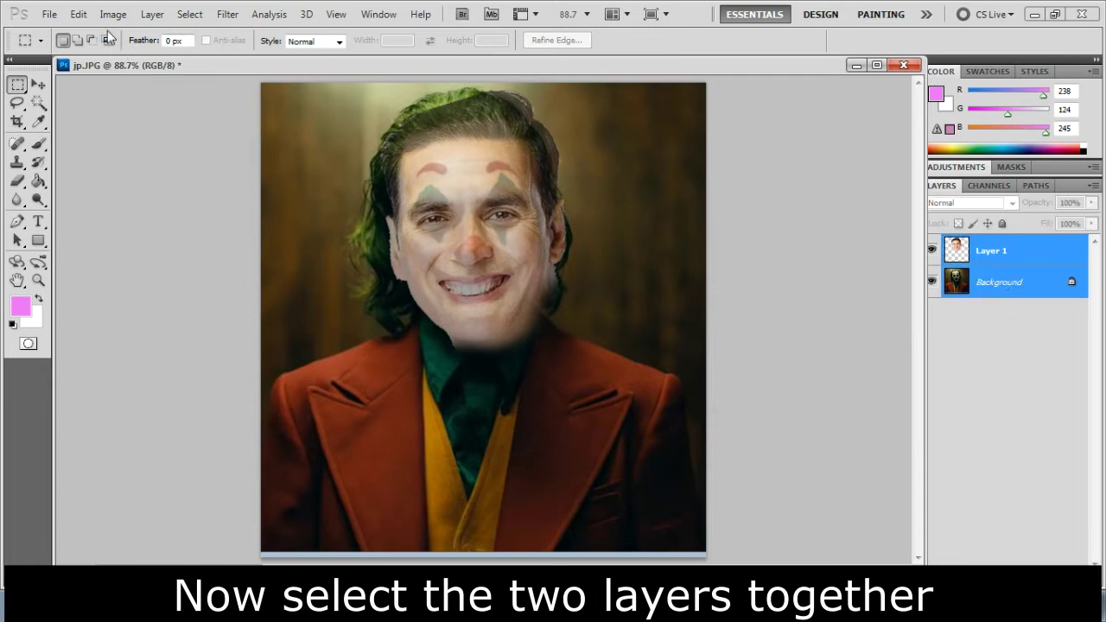
left_click(78, 14)
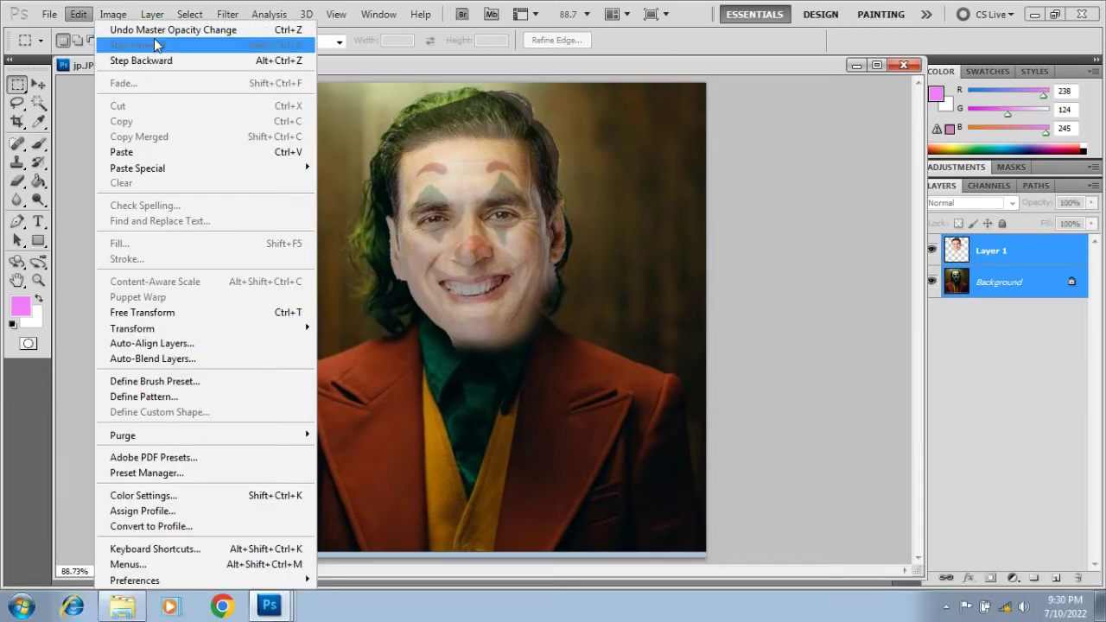
left_click(153, 359)
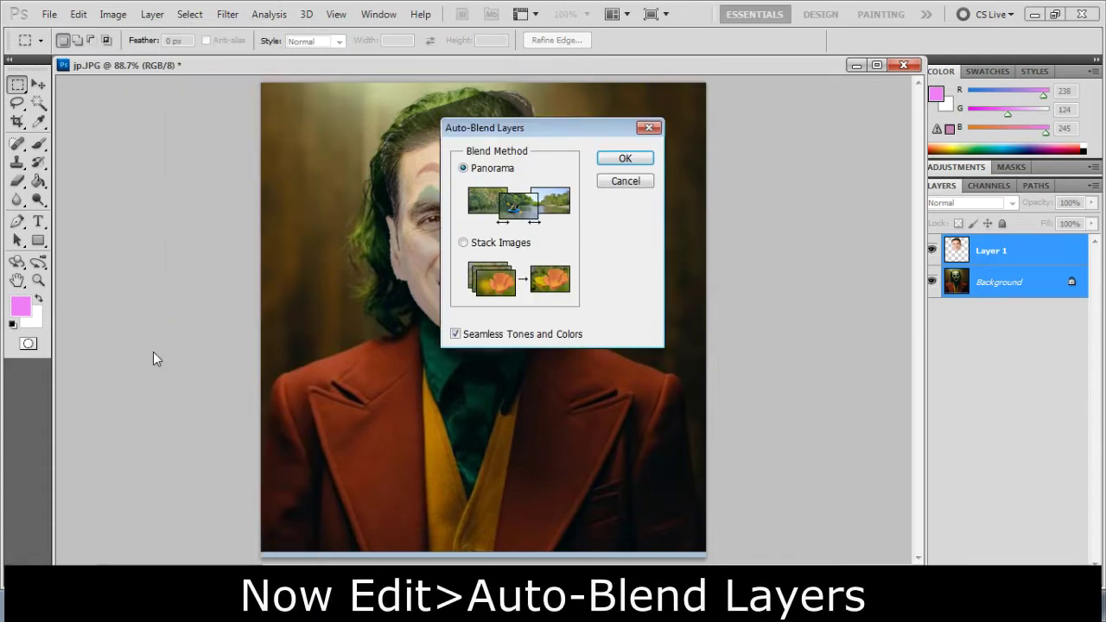
left_click(464, 245)
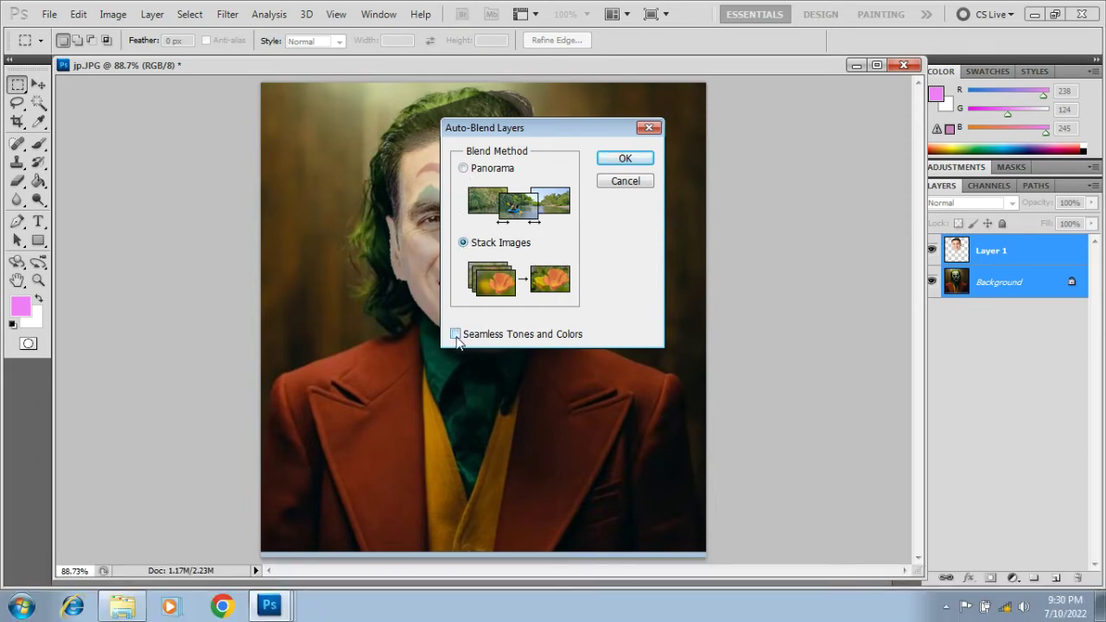
left_click(456, 336)
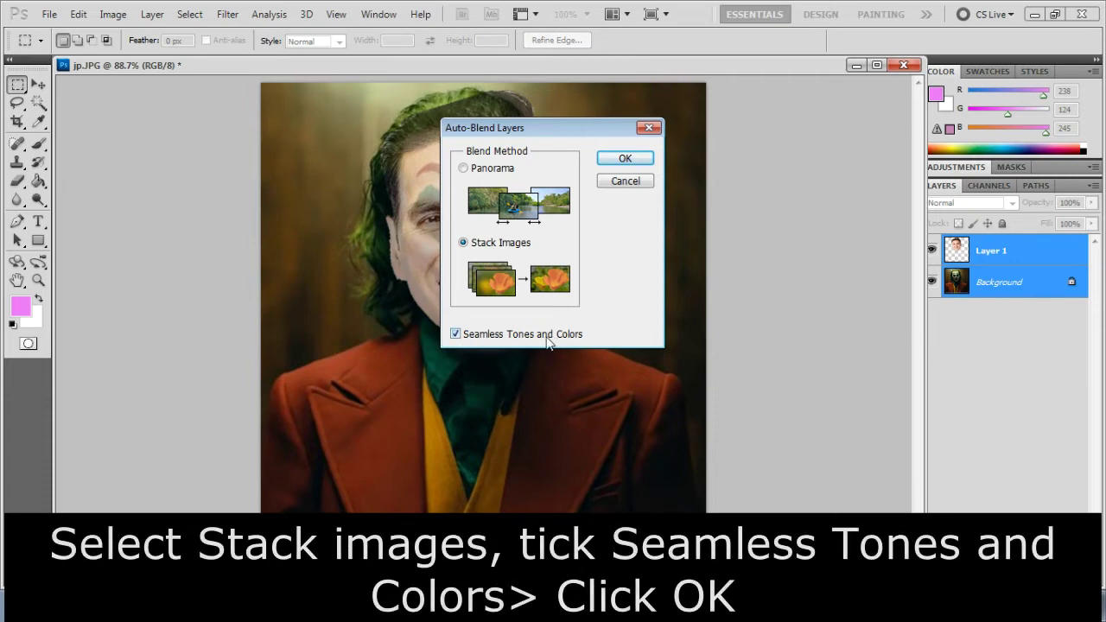
left_click(625, 160)
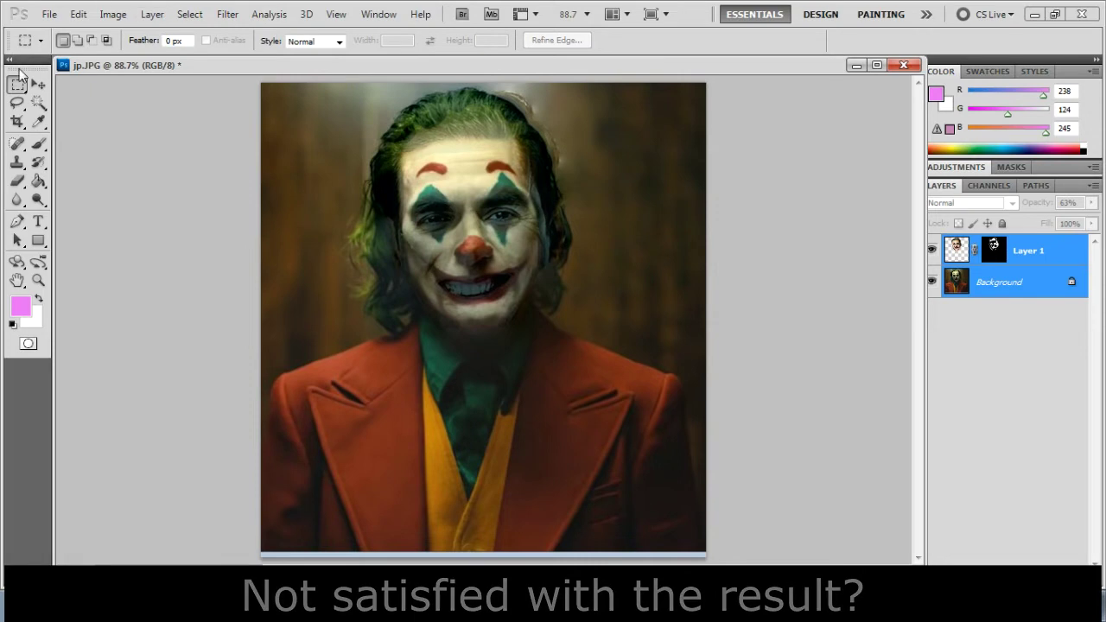
left_click(77, 13)
Undo the auto-blend and erase the face layer's edge over the hair with a 40 px eraser
left_click(120, 65)
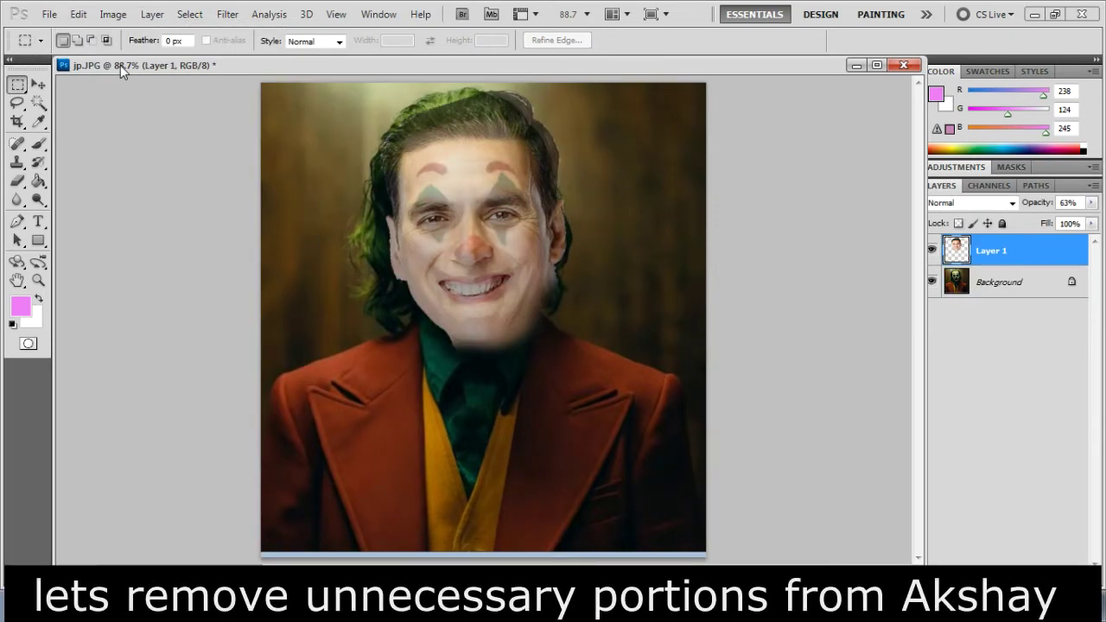
left_click(17, 183)
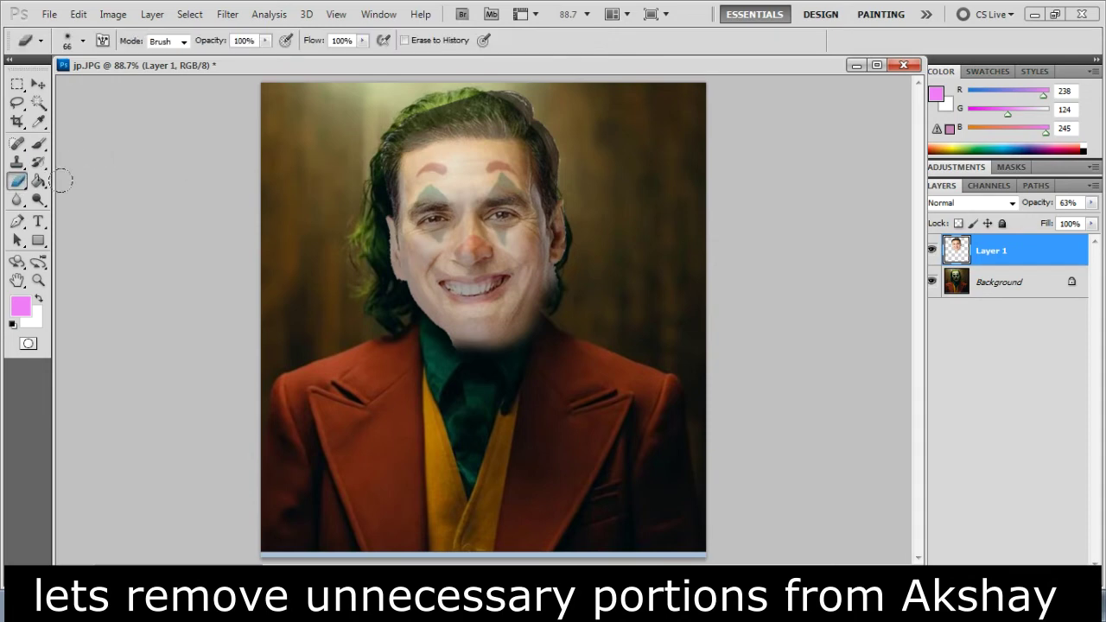
right_click(591, 158)
left_click_drag(697, 230, 720, 229)
left_click_drag(663, 204, 654, 183)
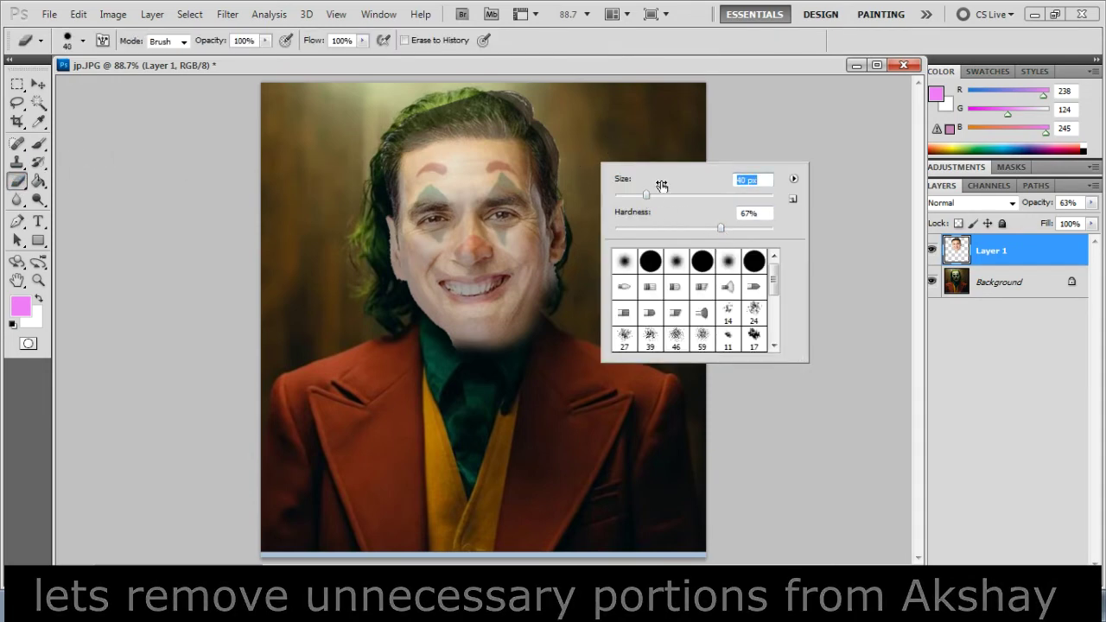
key("Return")
mouse_move(569, 193)
left_mouse_down()
mouse_move(558, 161)
mouse_move(503, 106)
mouse_move(529, 98)
mouse_move(368, 113)
mouse_move(533, 121)
mouse_move(410, 132)
mouse_move(358, 181)
left_mouse_up()
Lower the eraser hardness to 36% and erase the overlap along the face's right edge
right_click(617, 167)
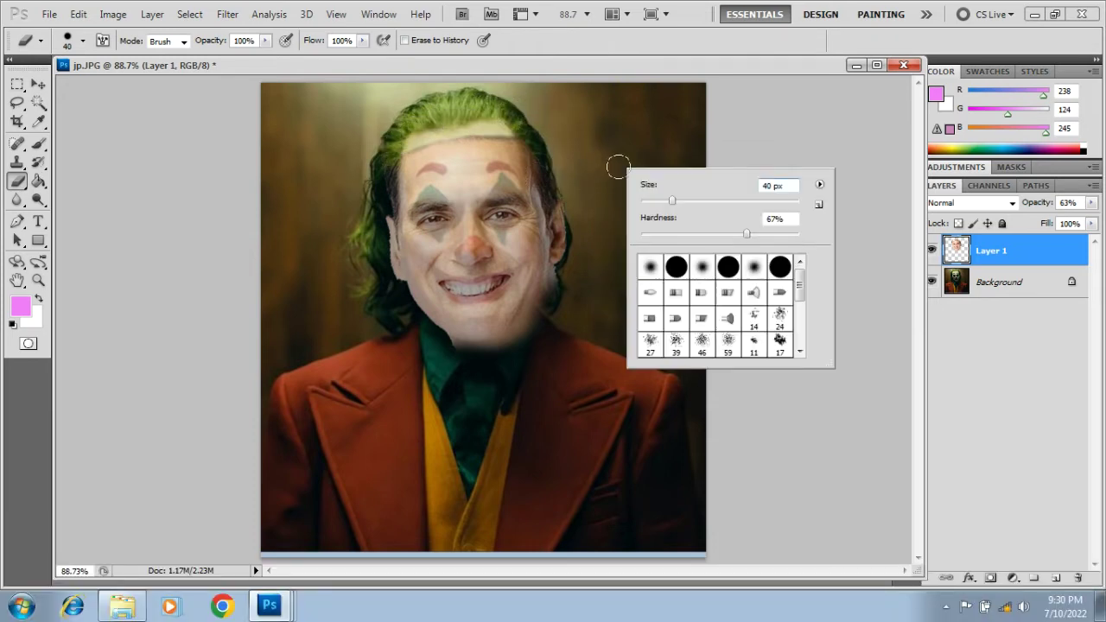
left_click(697, 234)
key("Return")
right_click(581, 165)
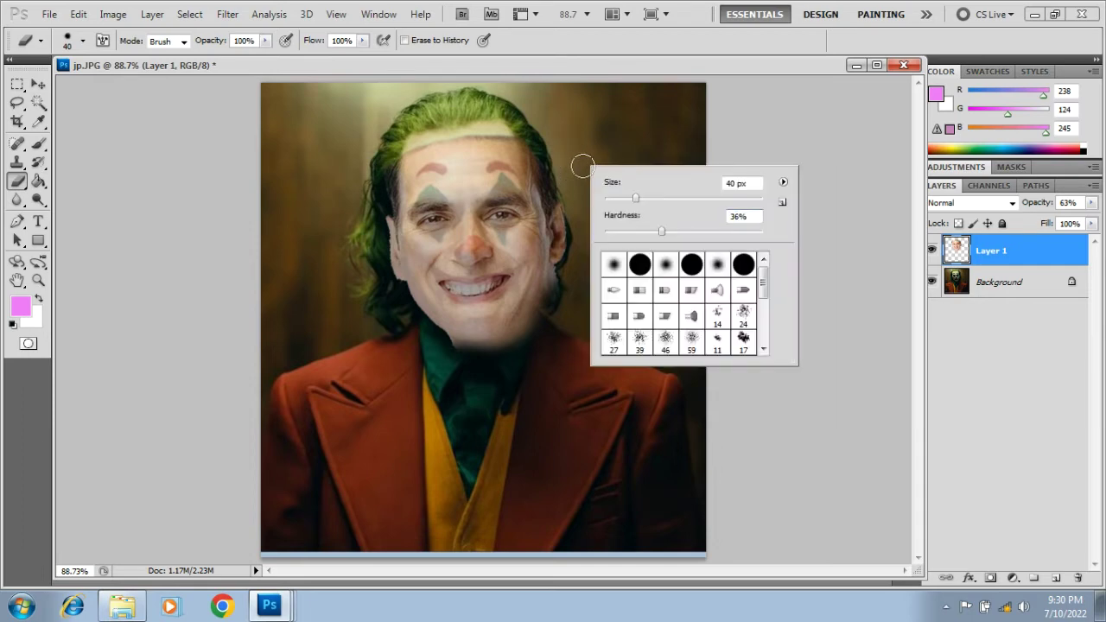
key("Return")
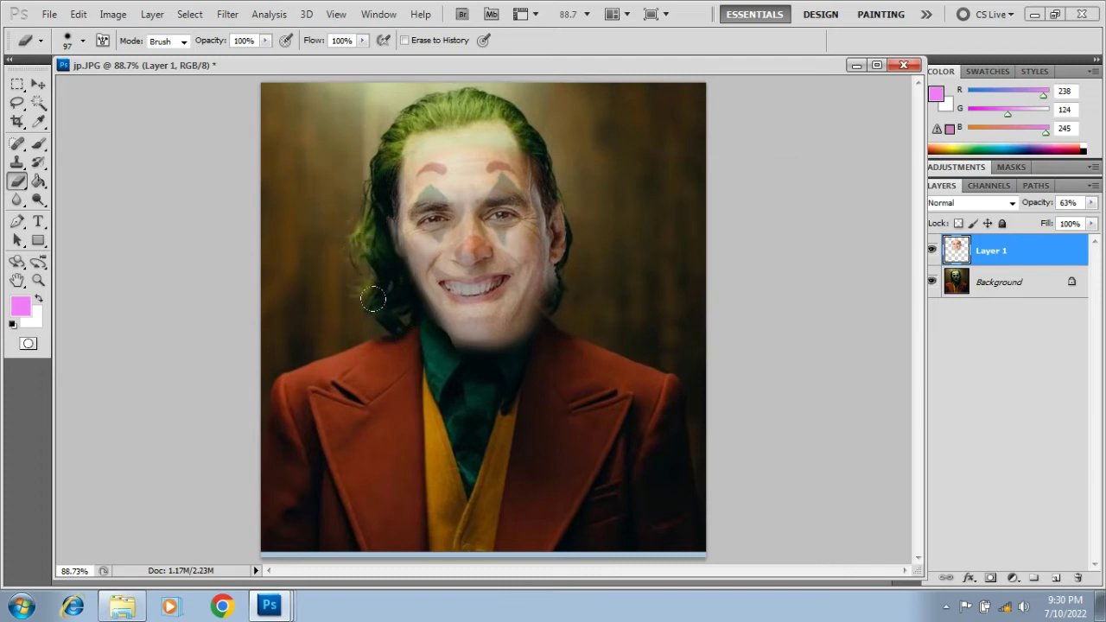
mouse_move(471, 335)
left_mouse_down()
mouse_move(524, 313)
mouse_move(550, 275)
mouse_move(556, 216)
mouse_move(534, 123)
left_mouse_up()
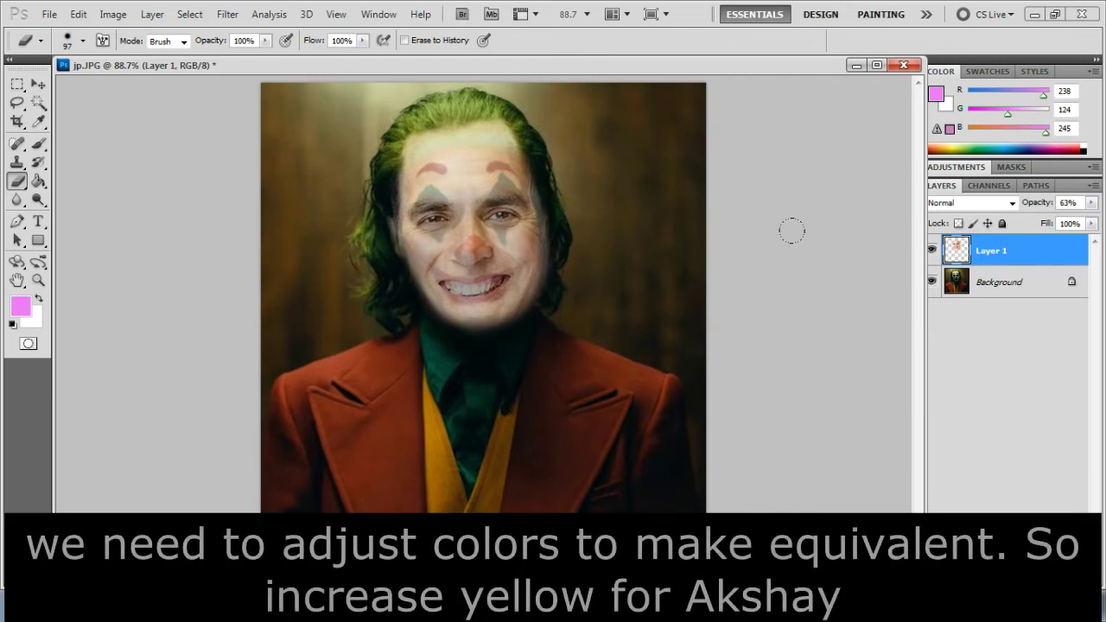
Apply Color Balance to the face layer with the Yellow/Blue slider at -100 (levels 0, 0, -100)
left_click(113, 14)
mouse_move(129, 54)
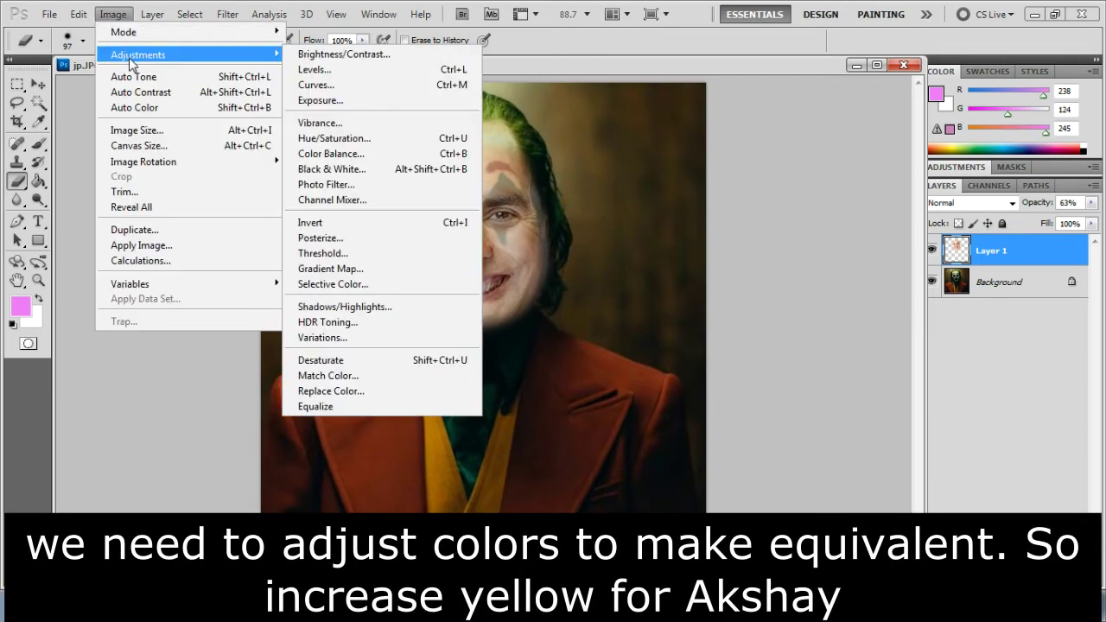
left_click(331, 154)
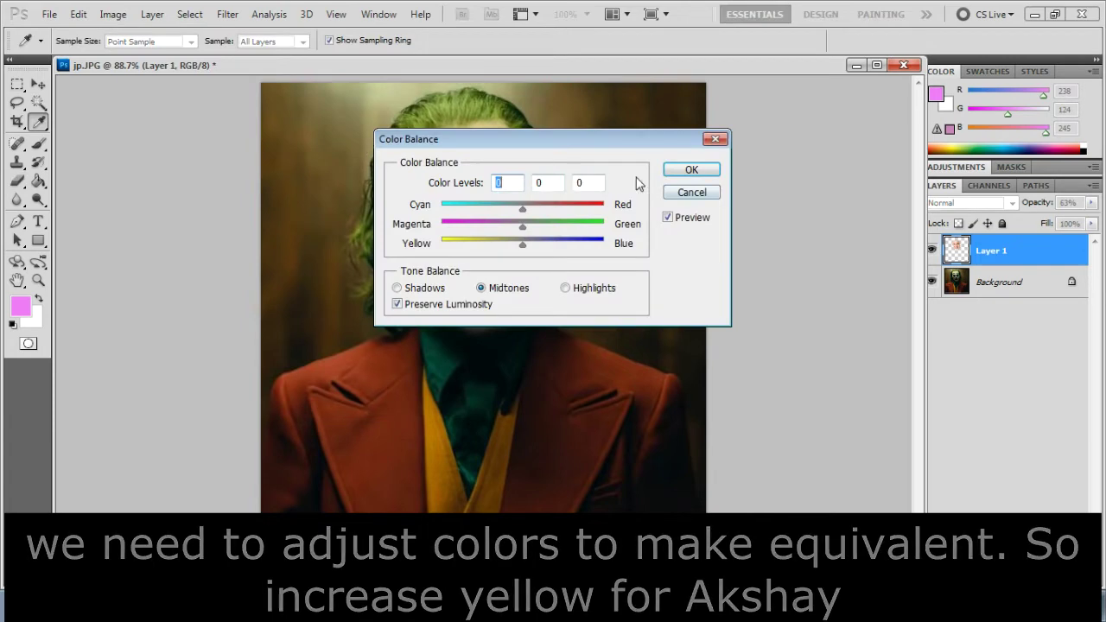
left_click_drag(608, 157, 645, 370)
left_click_drag(561, 464, 480, 455)
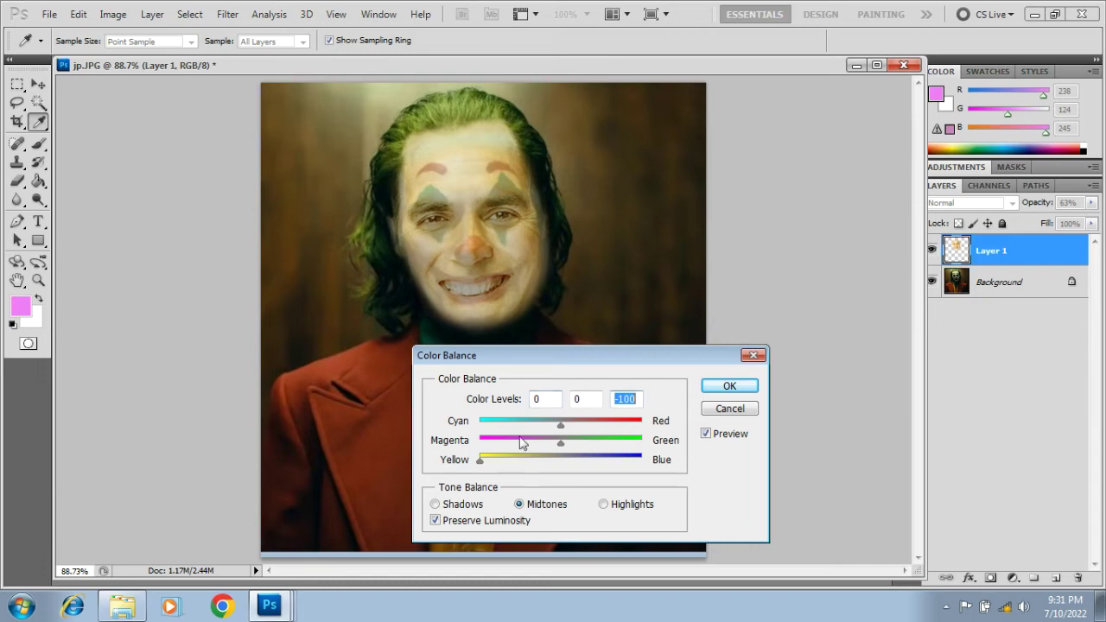
left_click(724, 387)
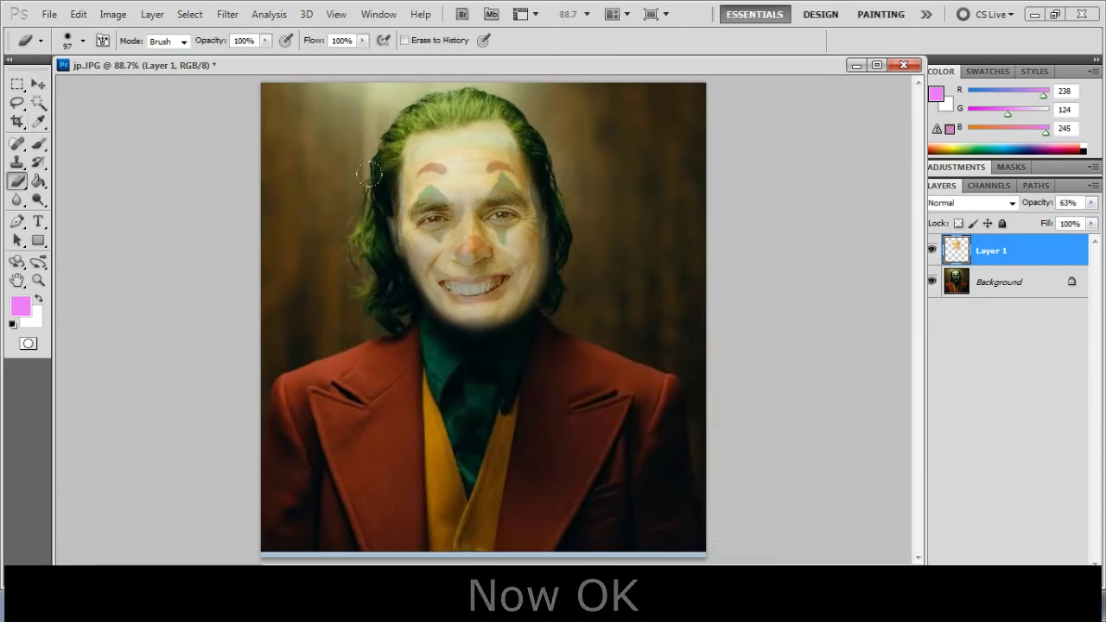
Narrow the face layer to 95.72% width, tilt it -1.86°, nudge it onto the Joker's head, and commit
left_click(38, 83)
left_click_drag(489, 227, 497, 221)
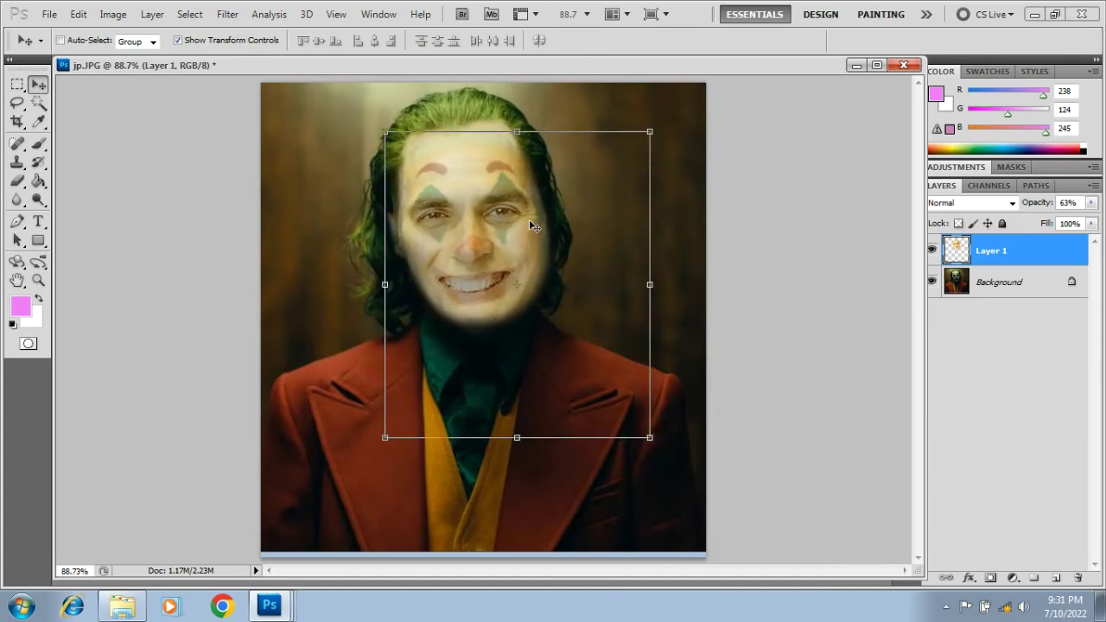
left_click_drag(648, 284, 637, 283)
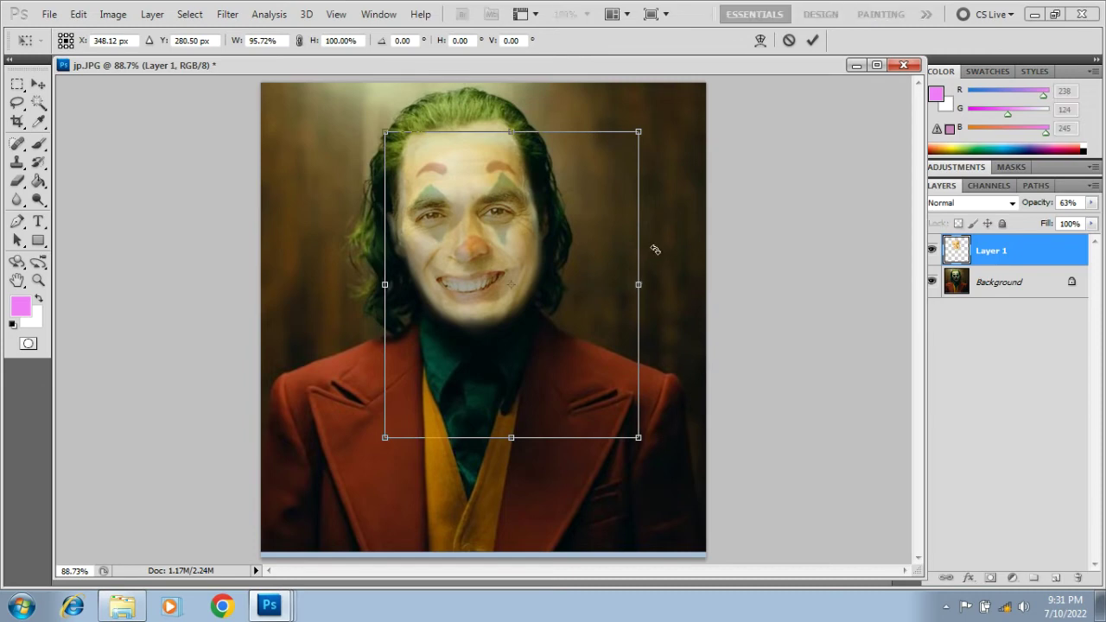
left_click_drag(654, 245, 654, 242)
left_click_drag(549, 253, 523, 233)
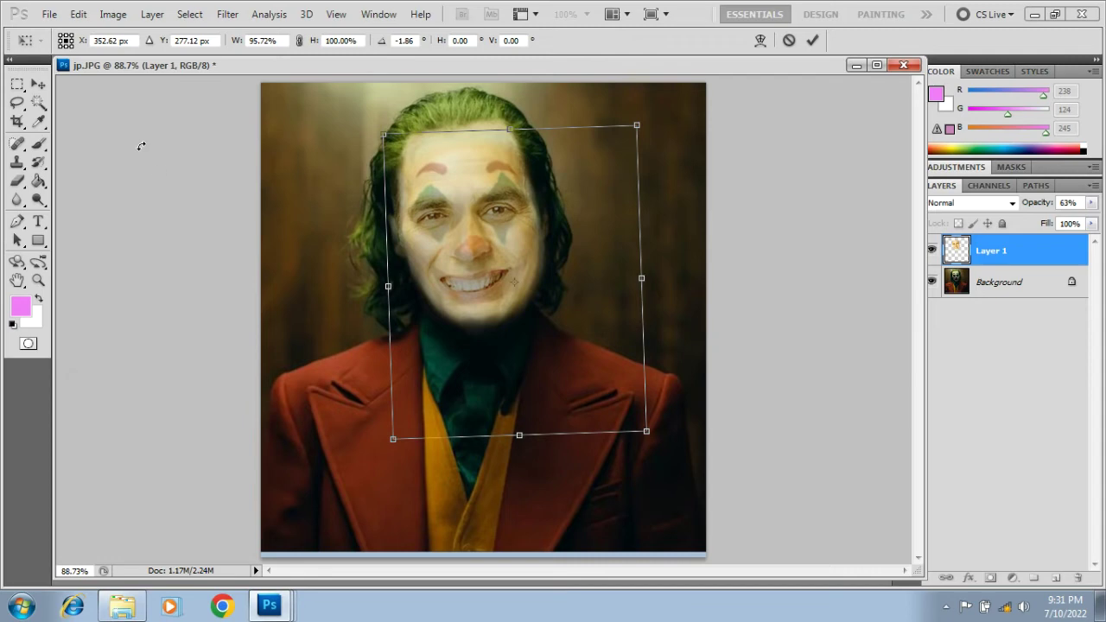
left_click(18, 83)
left_click(497, 237)
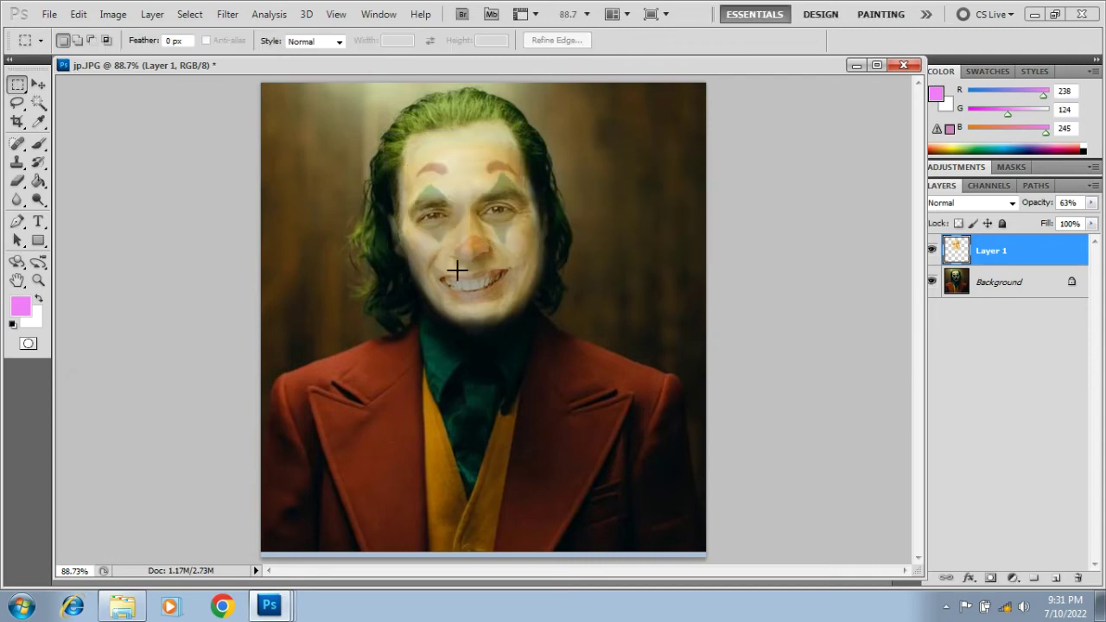
left_click(16, 181)
Resize the soft eraser brush to 73 px
right_click(639, 268)
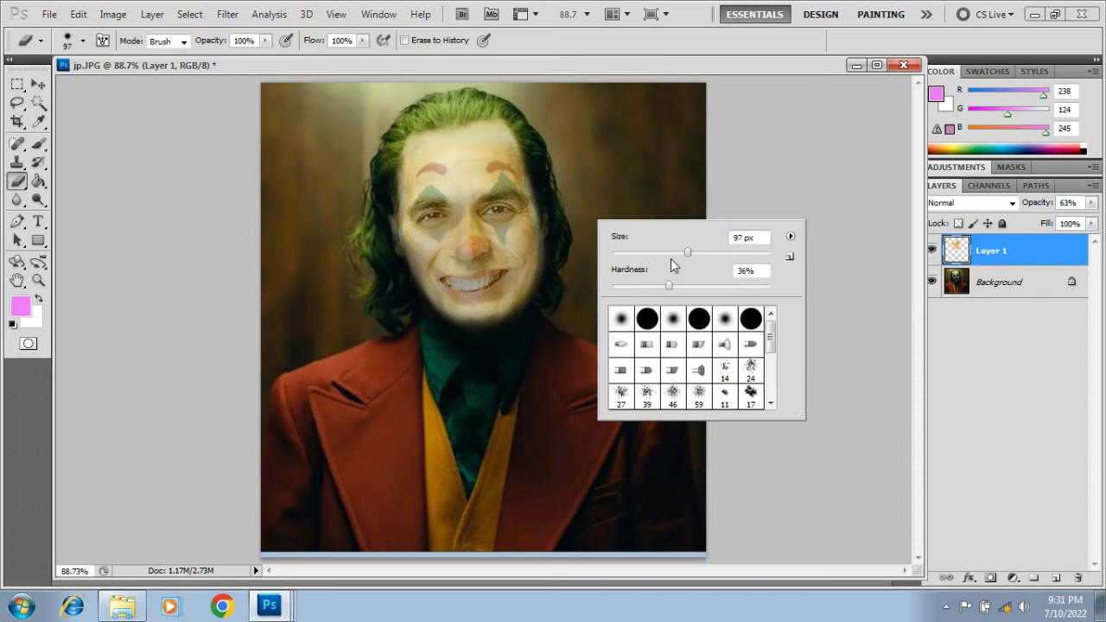
left_click_drag(631, 236, 610, 236)
key("Return")
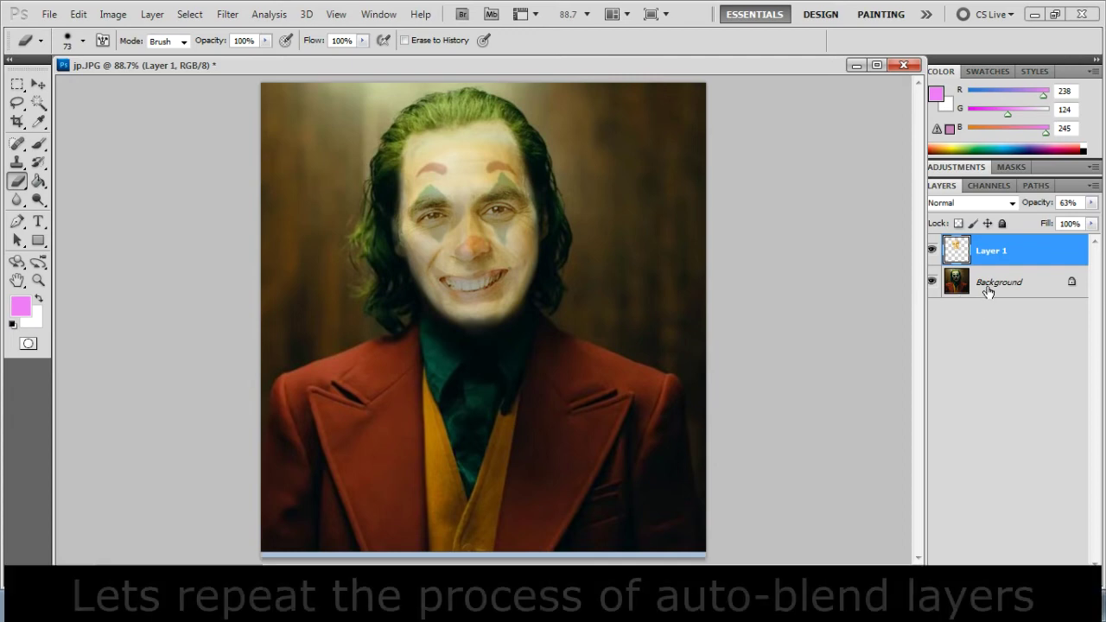
Select the face and Background layers and auto-blend them as Stack Images with Seamless Tones and Colors
left_click(1003, 313)
left_click(990, 252)
left_click(1009, 286, "shift")
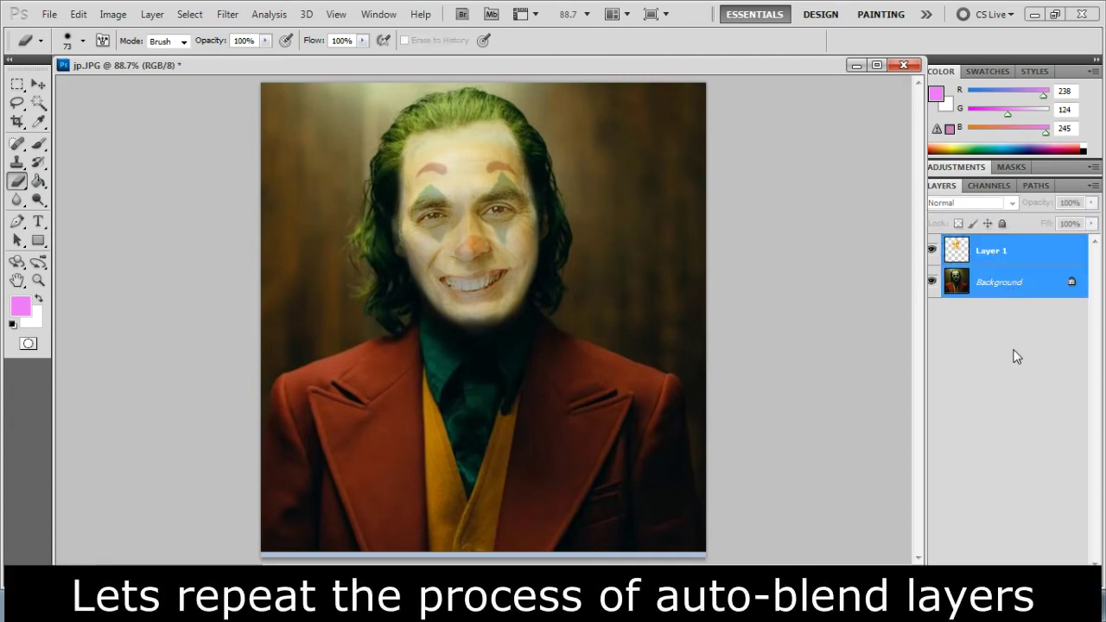
left_click(78, 14)
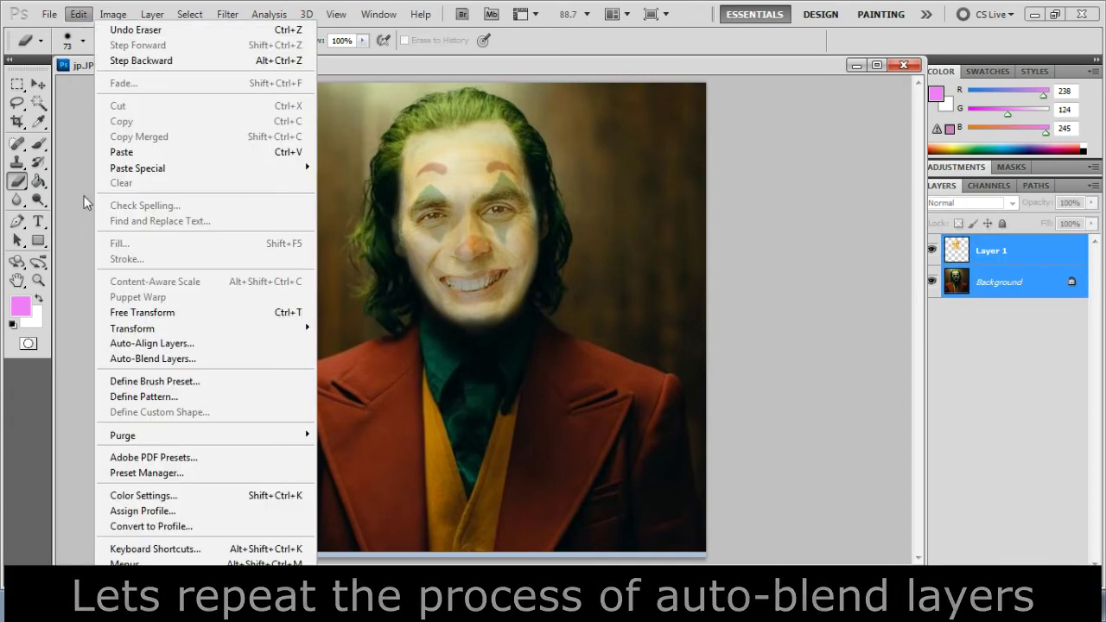
left_click(166, 359)
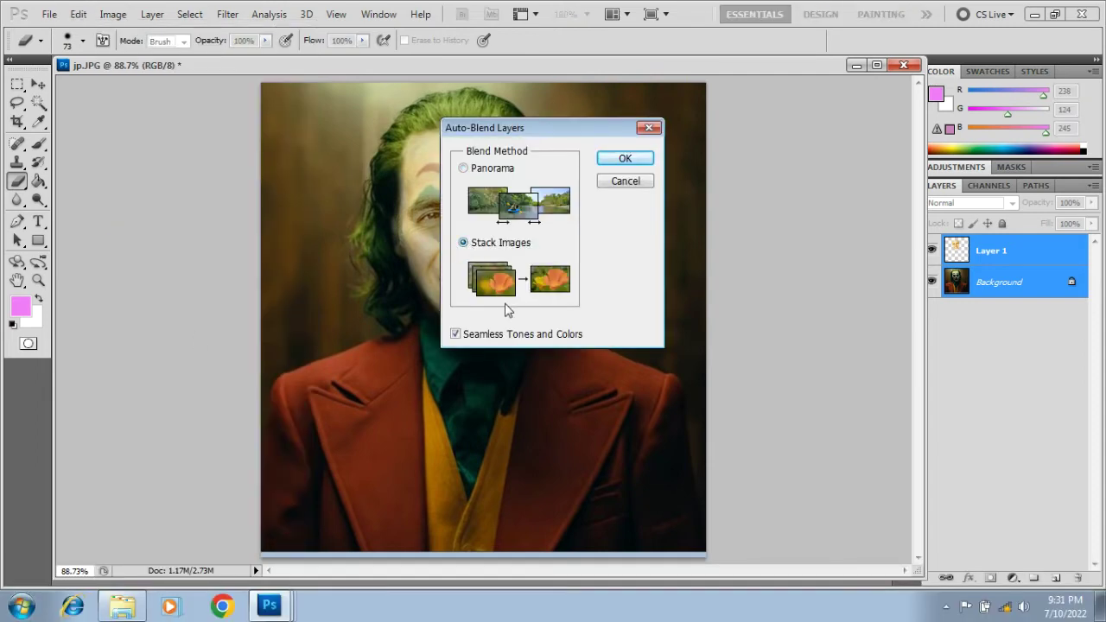
left_click(611, 159)
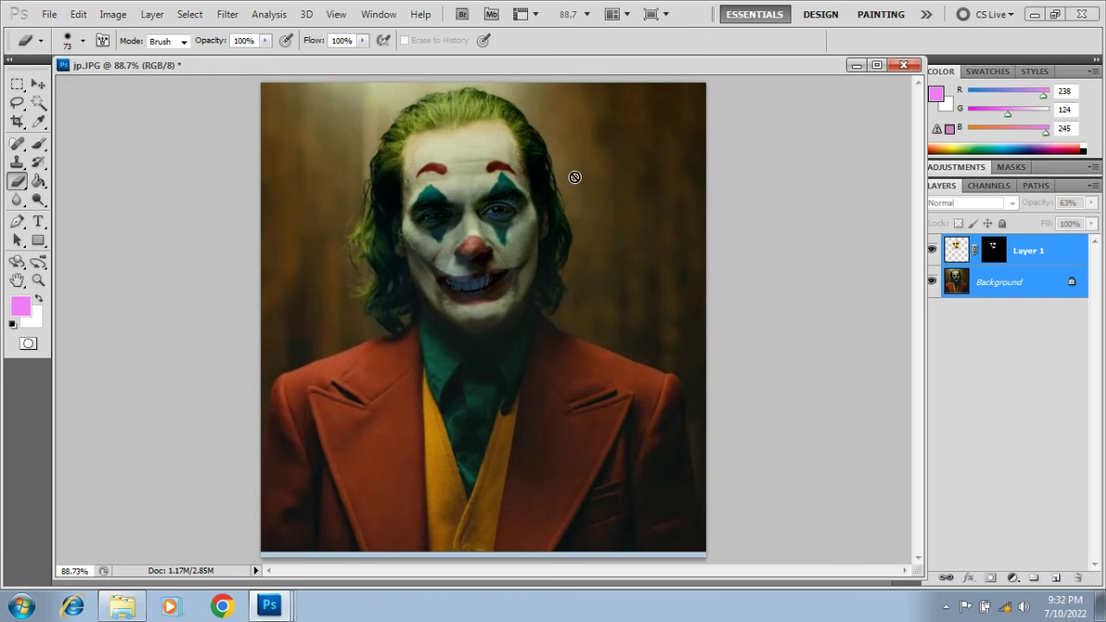
left_click(78, 13)
Step backward to undo the auto-blend and return to the Eraser tool
left_click(116, 61)
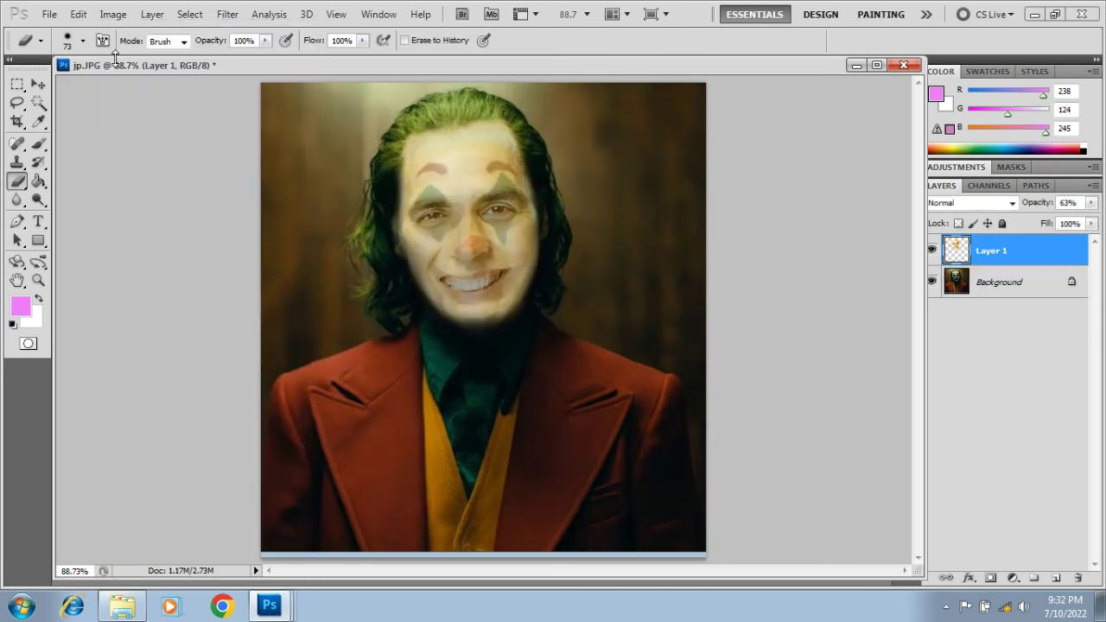
left_click(18, 161)
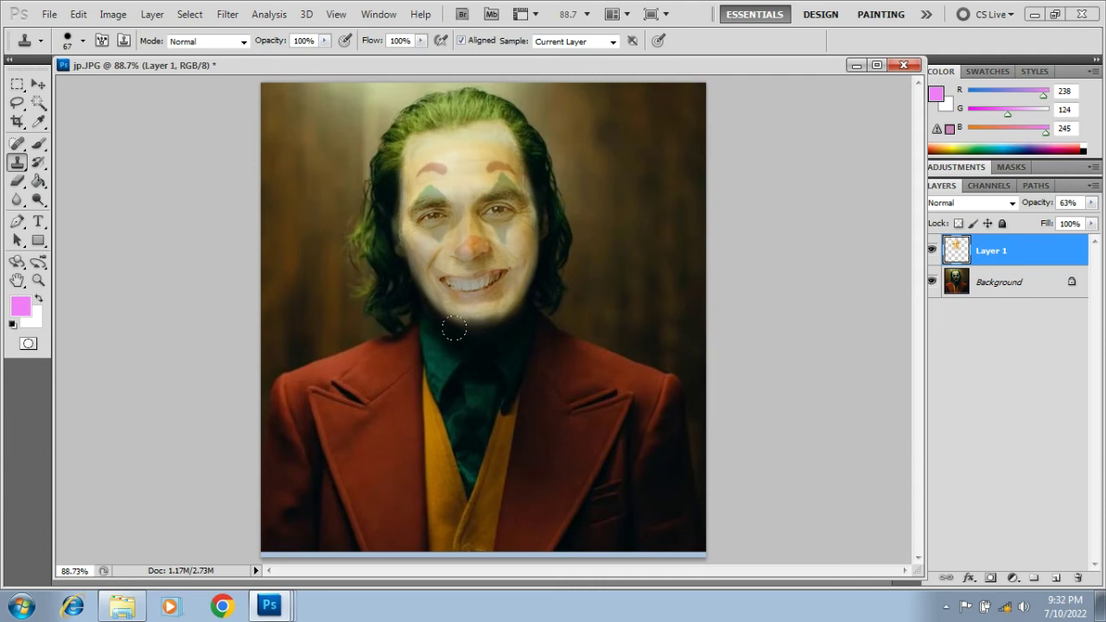
left_click(18, 181)
Erase the pasted face's teeth with a 36 px eraser, then add Background to the selection
right_click(558, 324)
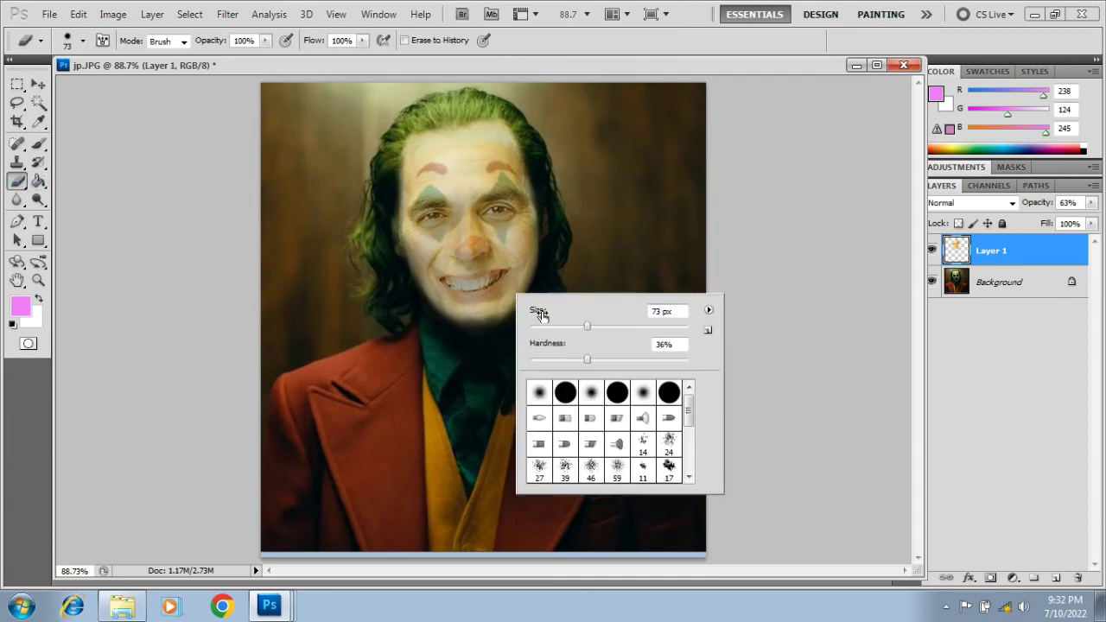
left_click(558, 327)
mouse_move(517, 275)
left_mouse_down()
mouse_move(437, 279)
mouse_move(468, 292)
mouse_move(498, 281)
left_mouse_up()
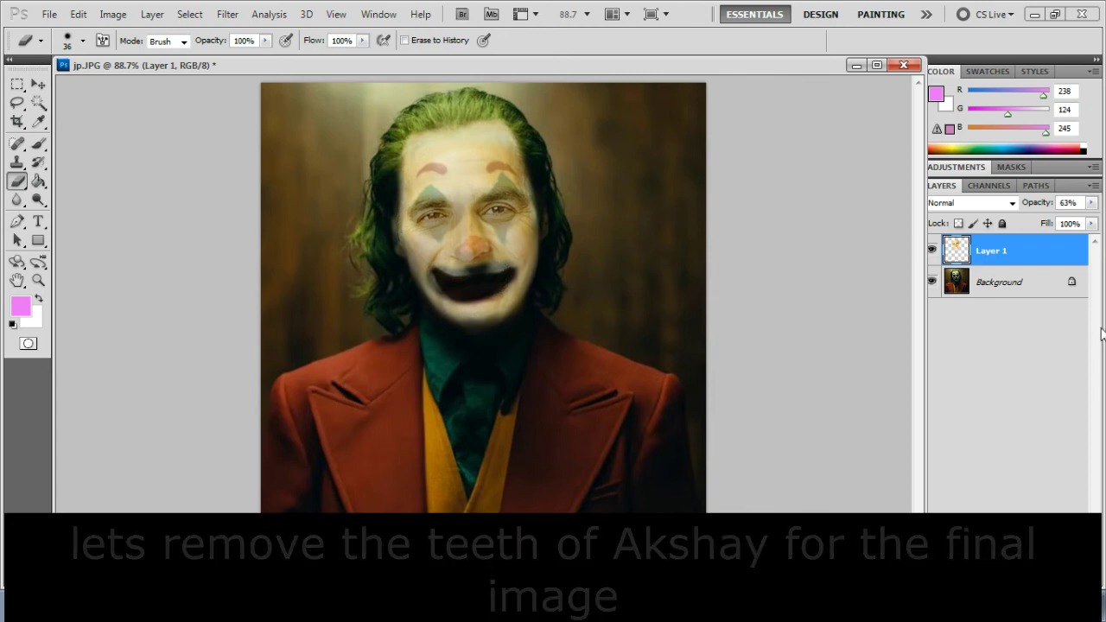
left_click(997, 284, "shift")
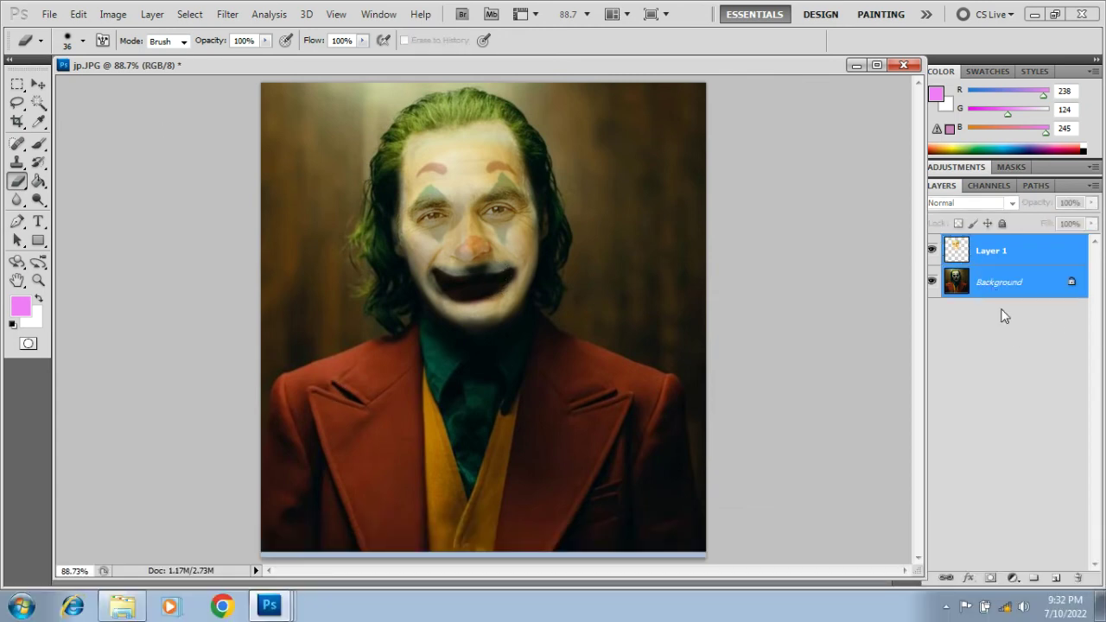
Run Auto-Blend Layers again on both layers using Stack Images with Seamless Tones and Colors
left_click(78, 13)
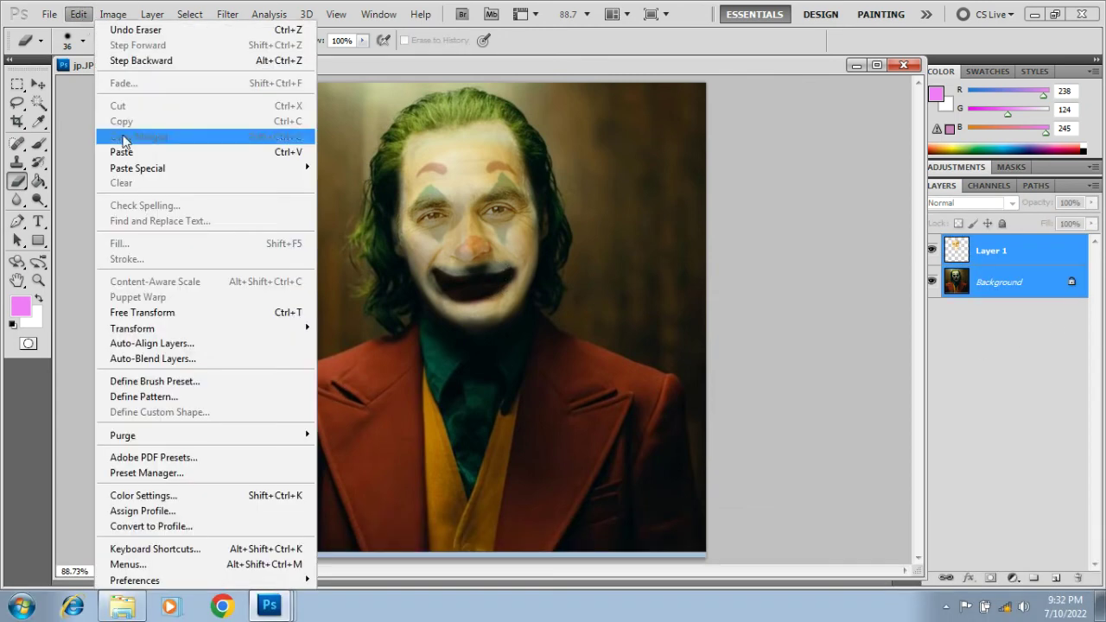
left_click(152, 359)
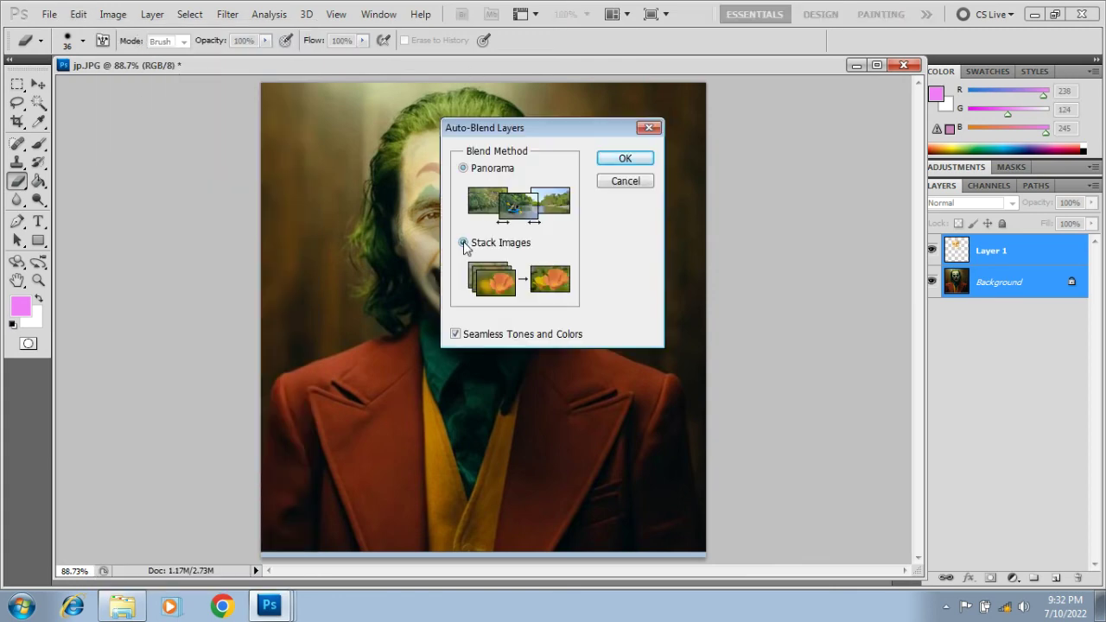
left_click(624, 158)
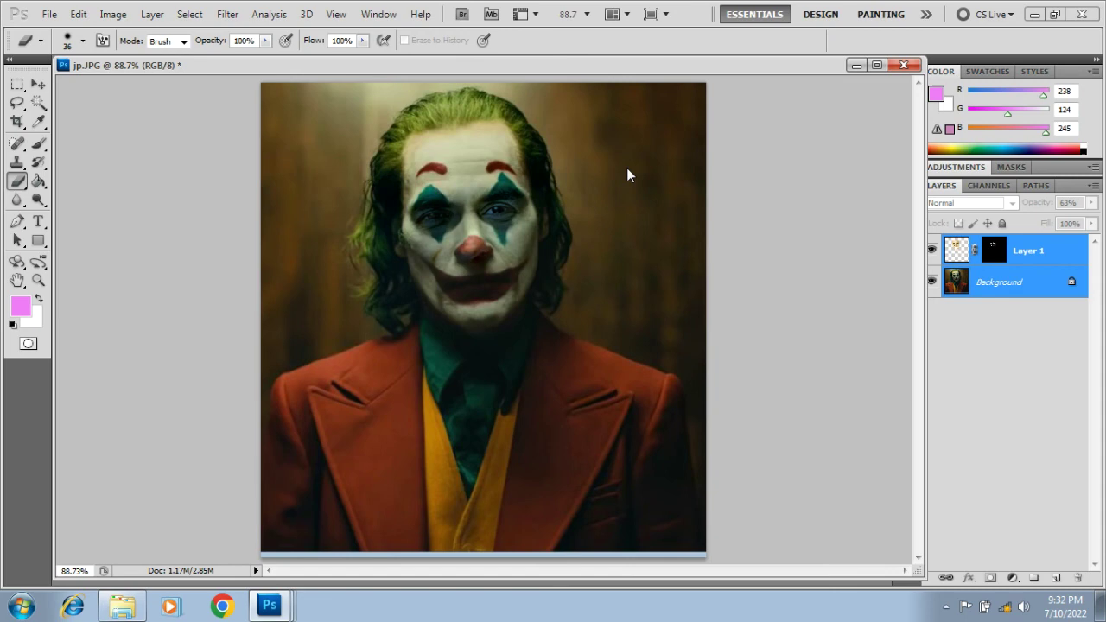